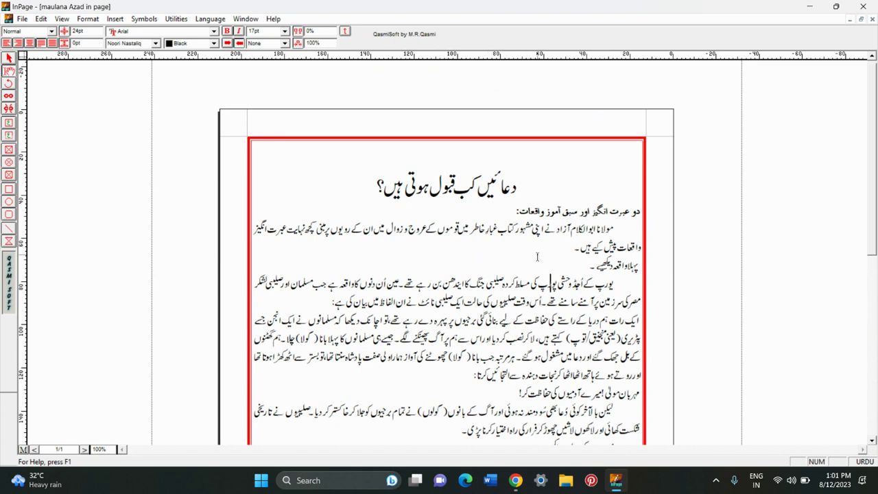
left_click(574, 246)
left_click_drag(621, 223, 512, 250)
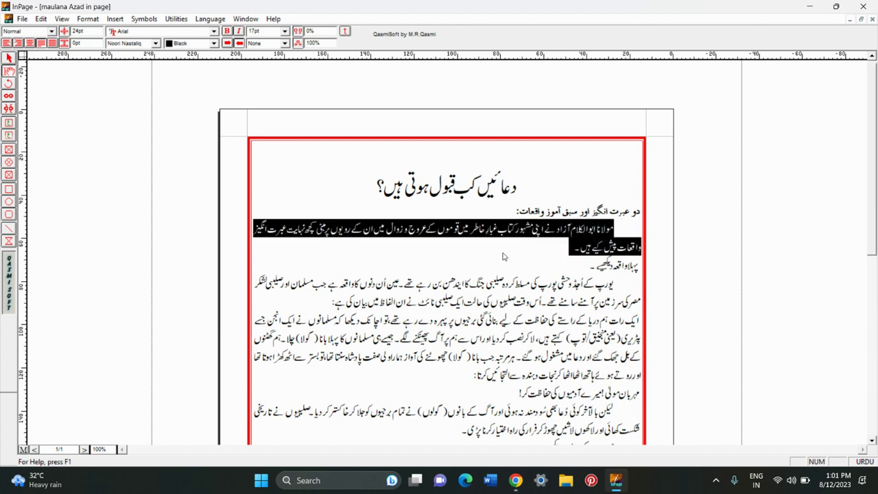
left_click(507, 254)
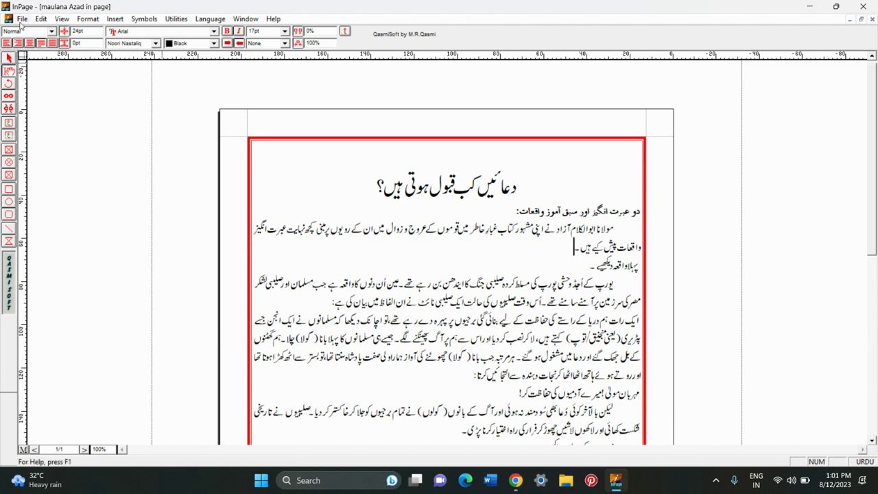
left_click(22, 19)
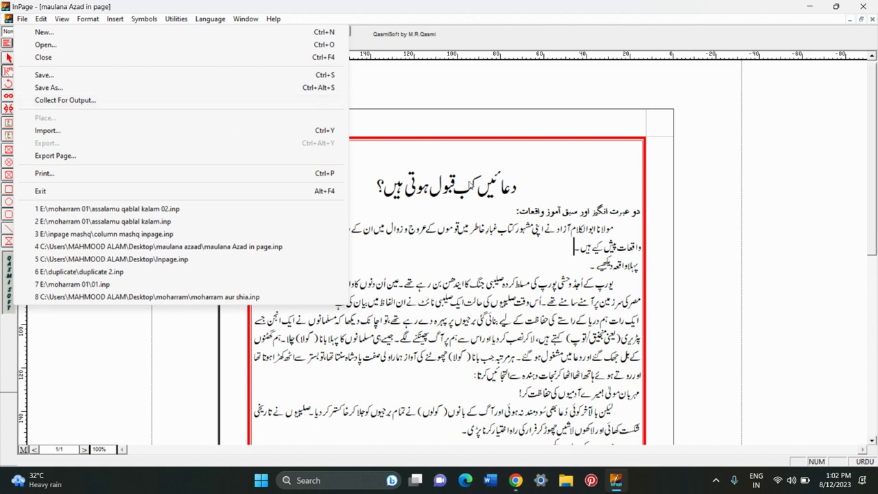
left_click(570, 249)
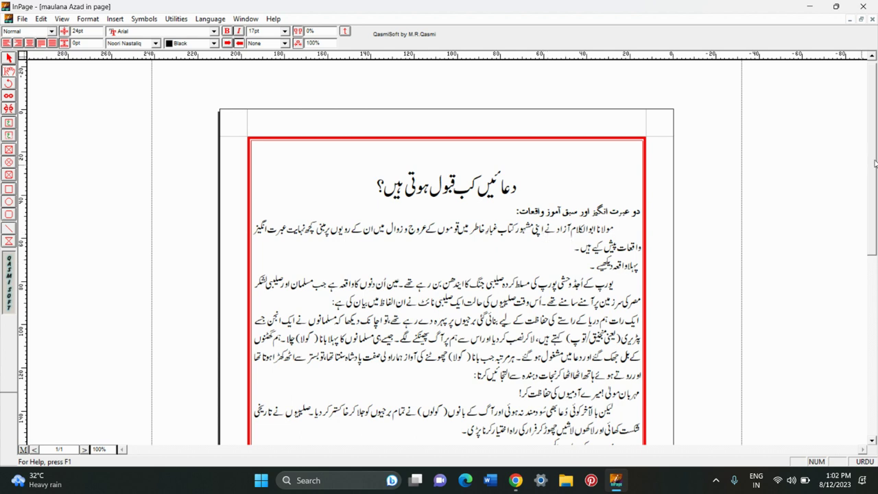
scroll(874, 162, "down", 1)
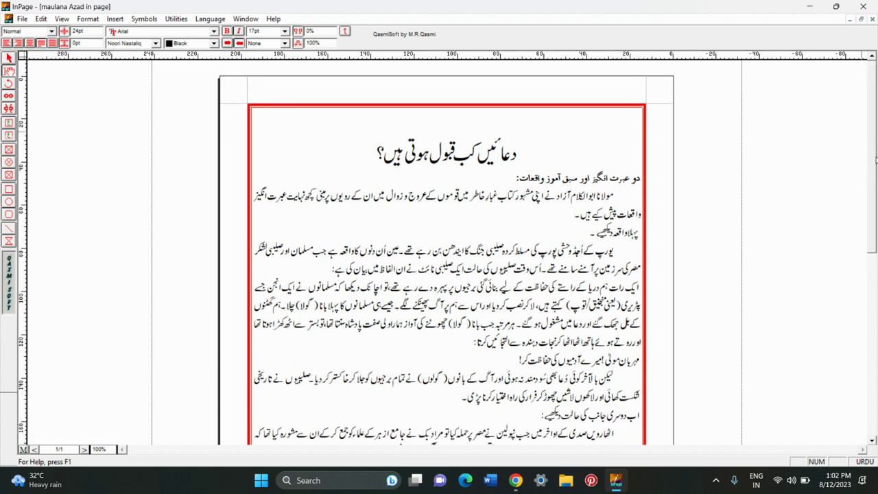
scroll(873, 165, "up", 1)
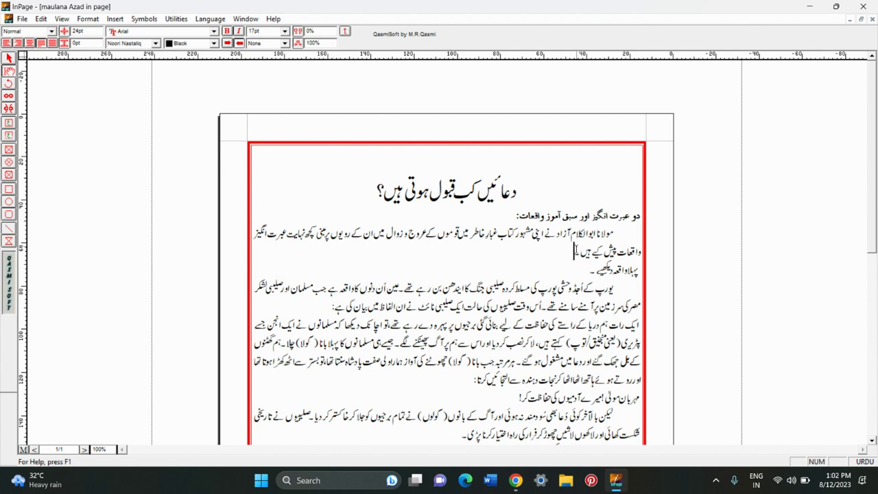
left_click(23, 19)
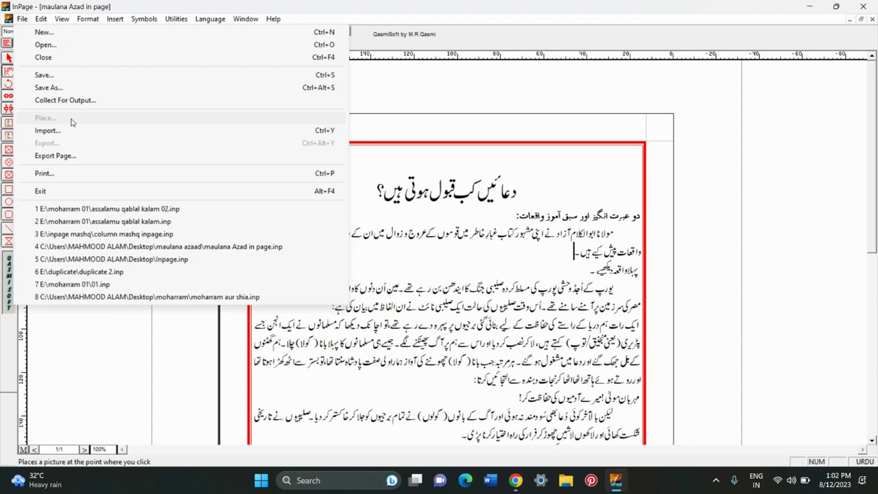
left_click(471, 253)
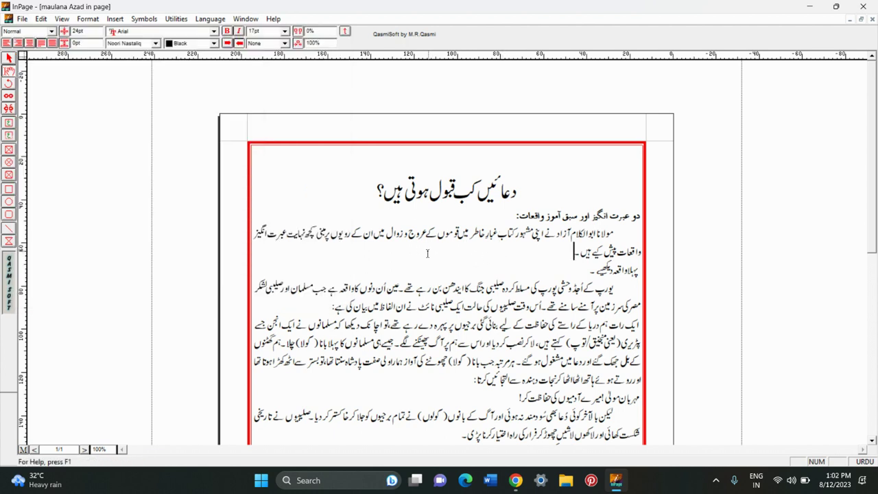
- Place the laptop desk picture from the Pictures folder near the upper-left corner of the page's red border
left_click(8, 59)
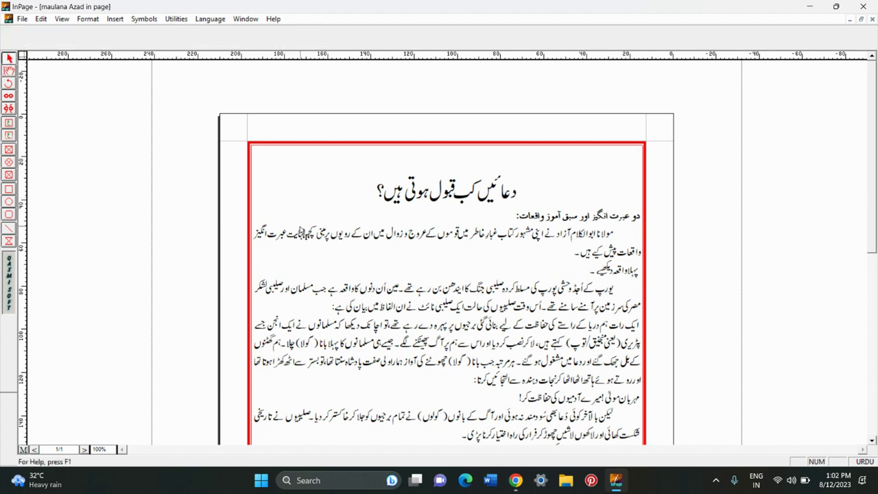
left_click(22, 20)
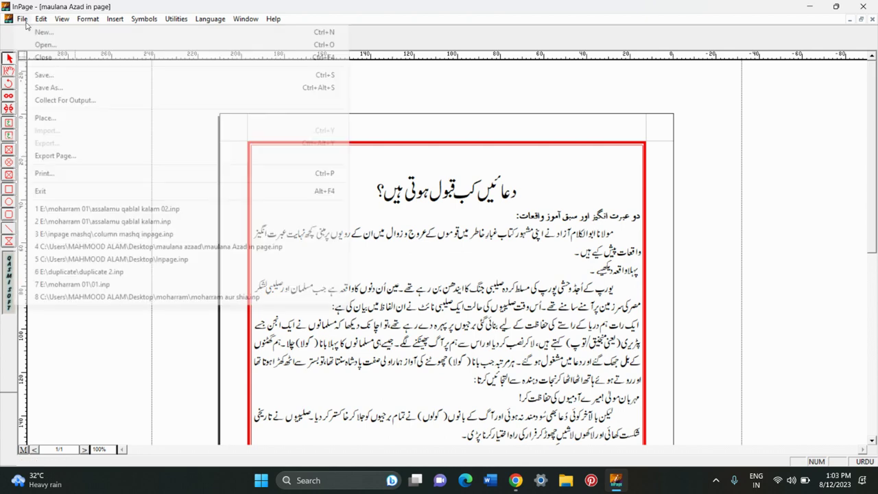
left_click(76, 118)
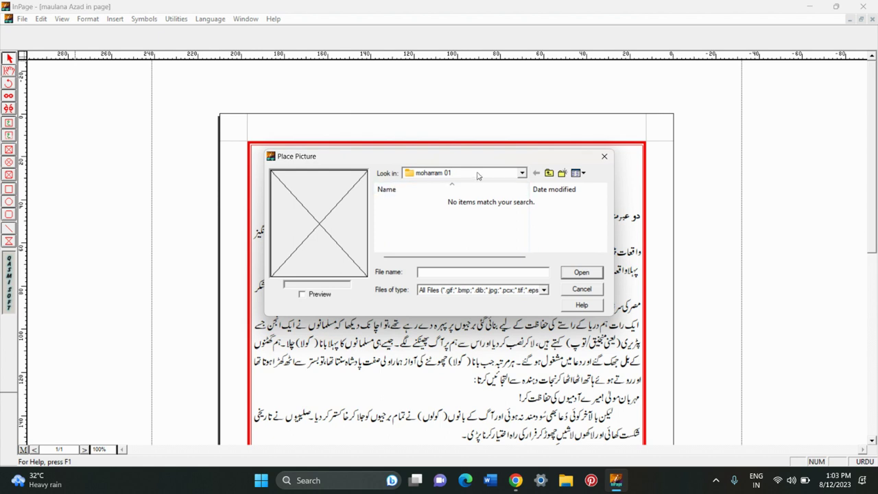
left_click(522, 175)
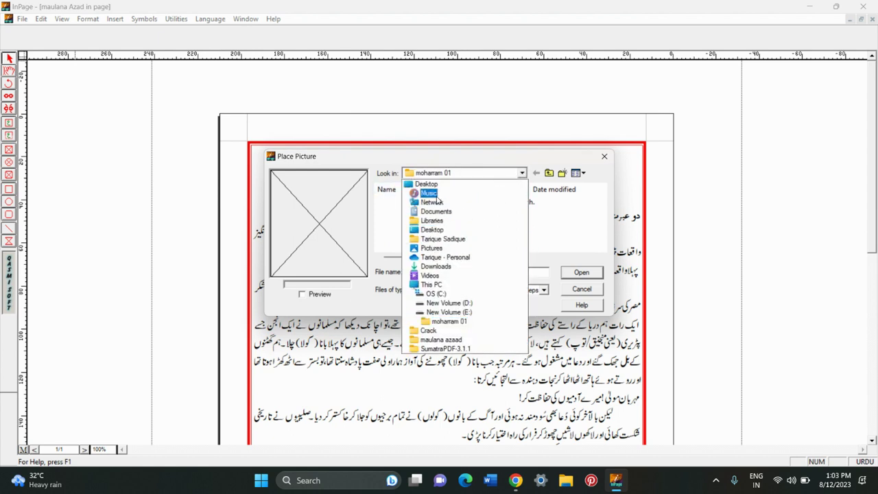
left_click(433, 248)
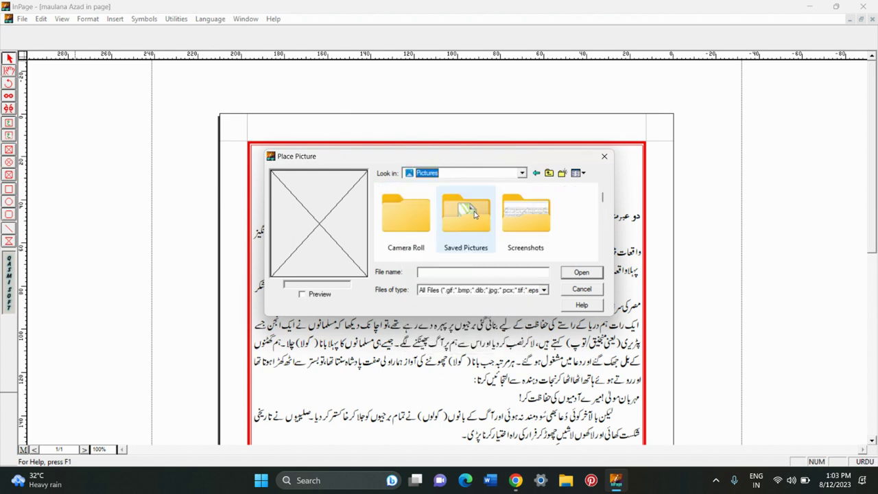
scroll(472, 219, "down", 3)
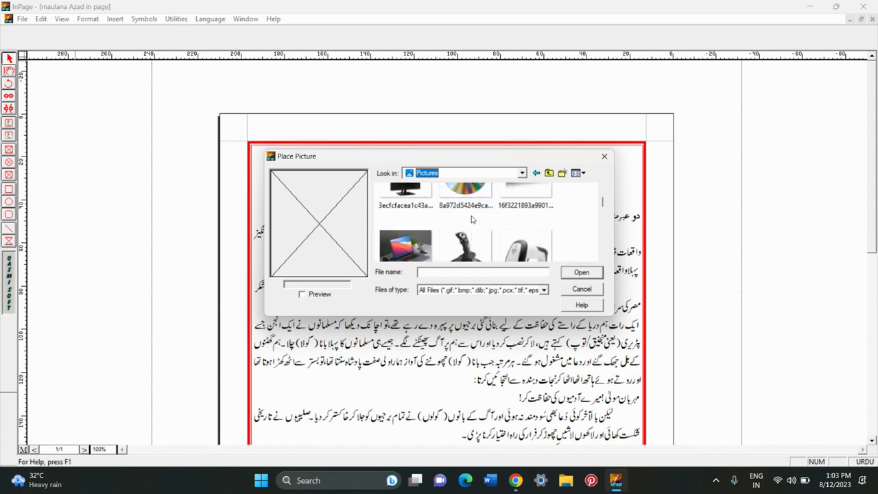
left_click(420, 255)
left_click(582, 272)
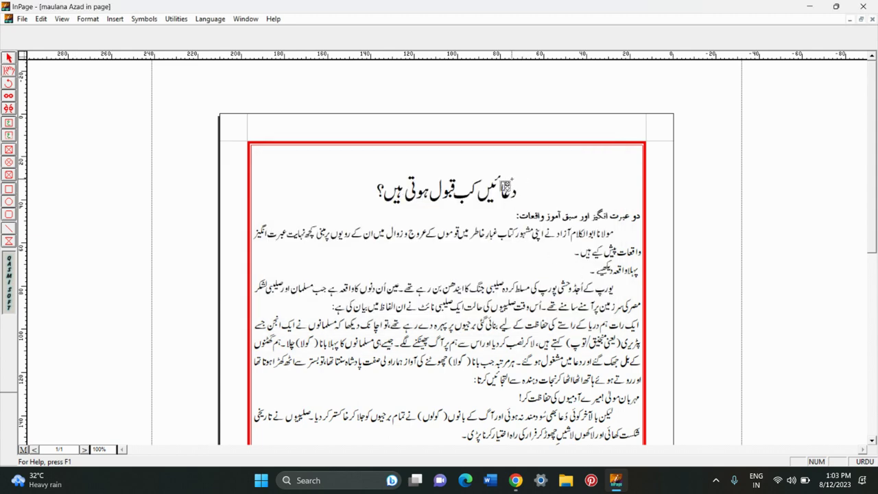
left_click(282, 173)
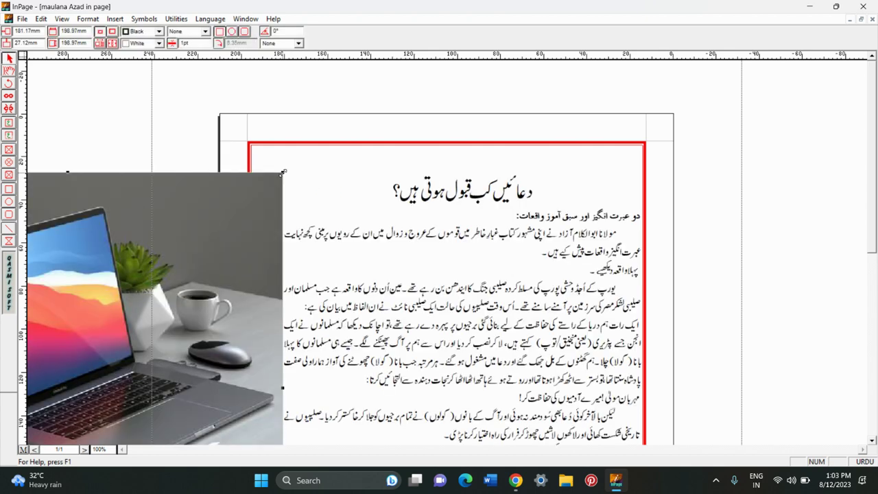
- Move the placed laptop picture onto the page and reduce its frame to about 67 by 73 mm
left_click_drag(282, 172, 162, 281)
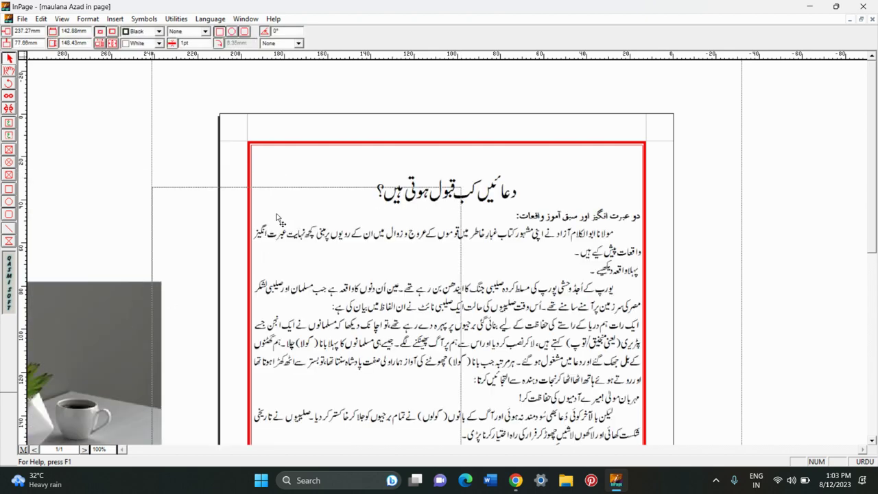
left_click_drag(122, 314, 321, 177)
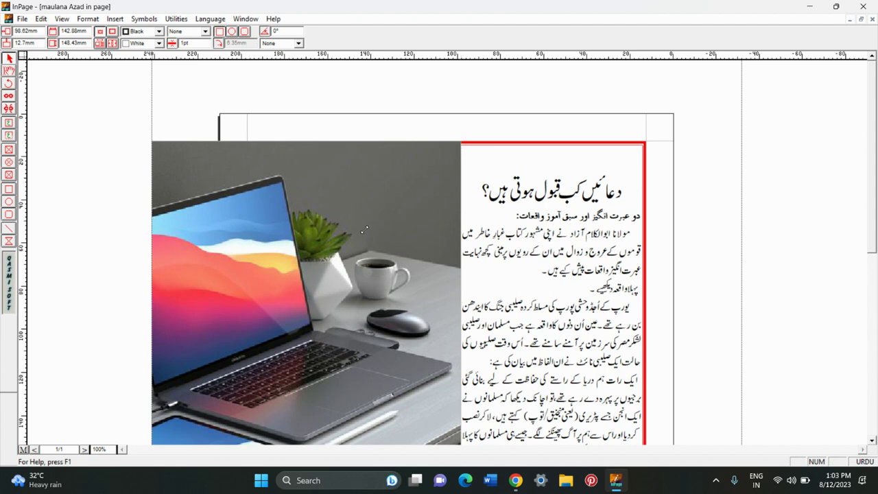
key("ctrl+z")
left_click_drag(318, 277, 354, 207)
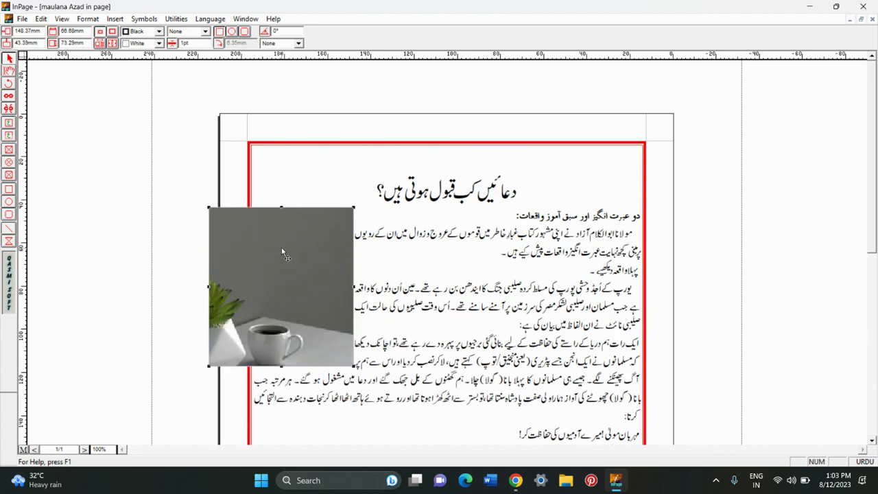
- Resize the picture frame to about 68 by 62 mm over the page's upper-left corner and delete the picture
left_click_drag(282, 252, 357, 188)
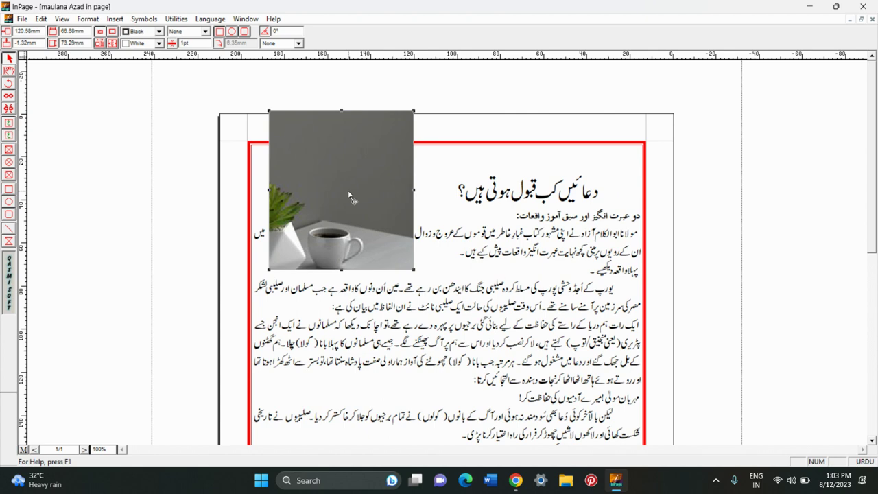
left_click_drag(414, 111, 376, 123)
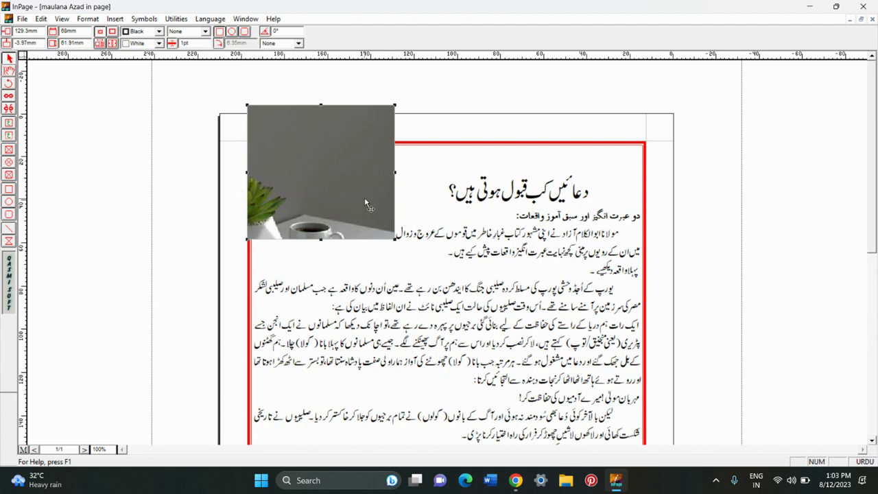
left_click_drag(364, 199, 177, 204)
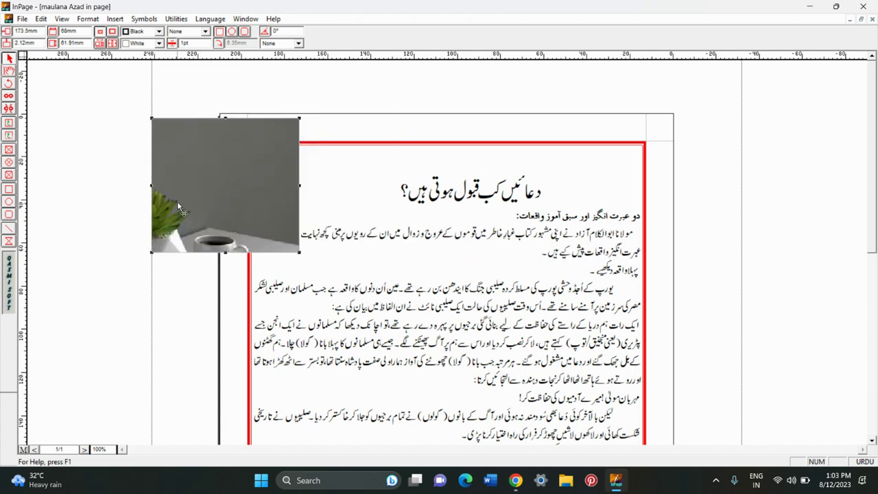
key("Delete")
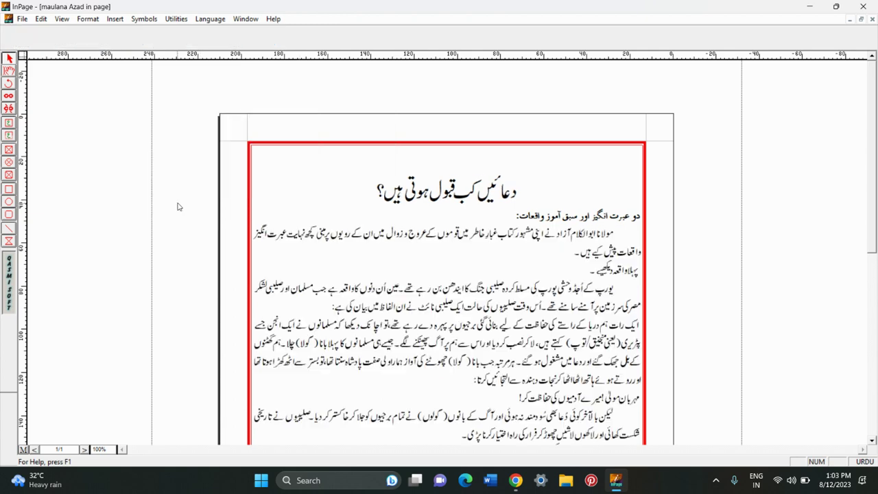
- Open the document "assalamu qablal kalam" from the "moharram 01" folder on drive E, view it and close it
left_click(22, 19)
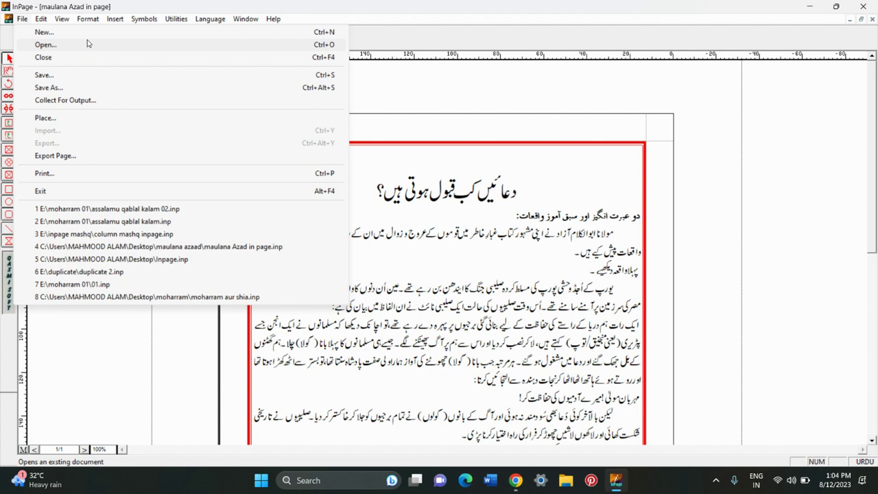
left_click(46, 44)
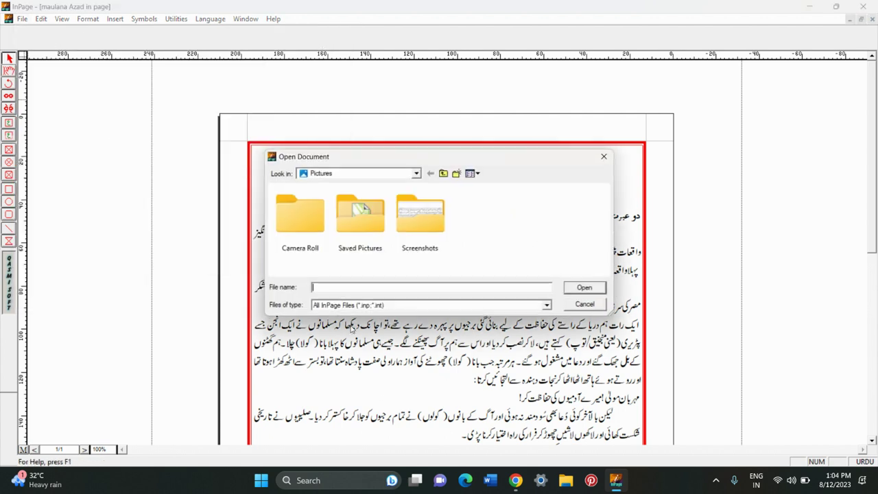
left_click(417, 174)
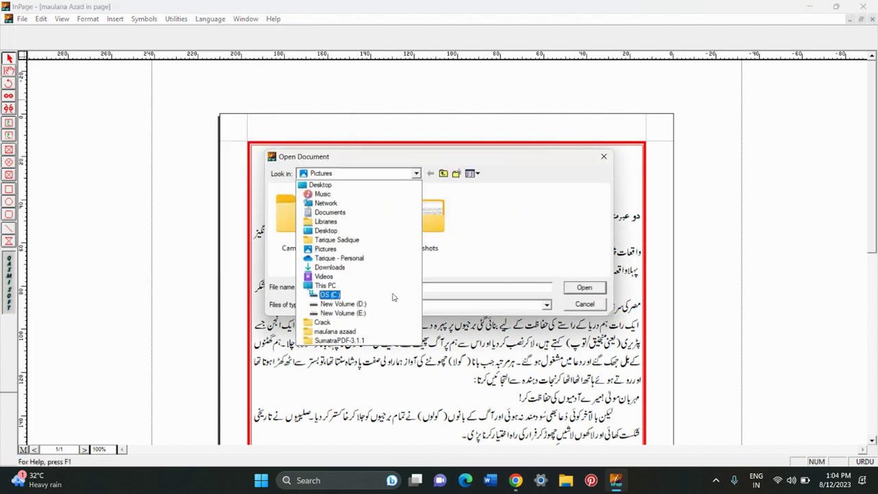
left_click(346, 313)
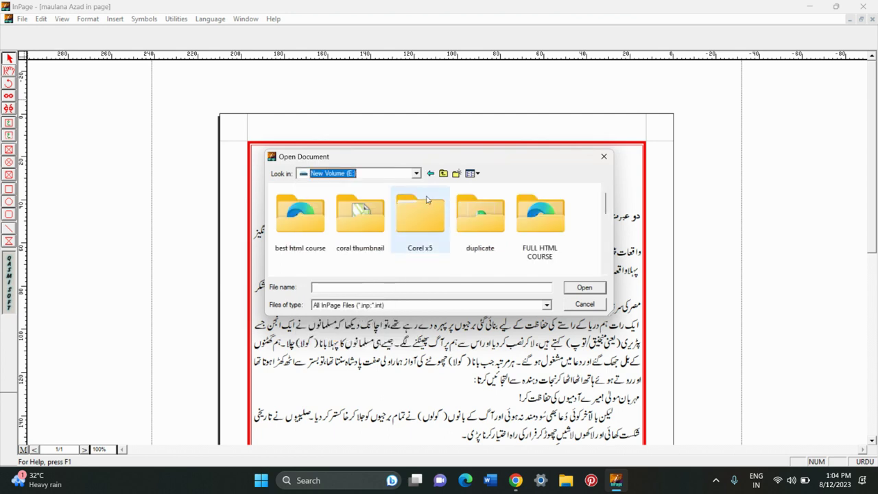
scroll(420, 216, "down", 3)
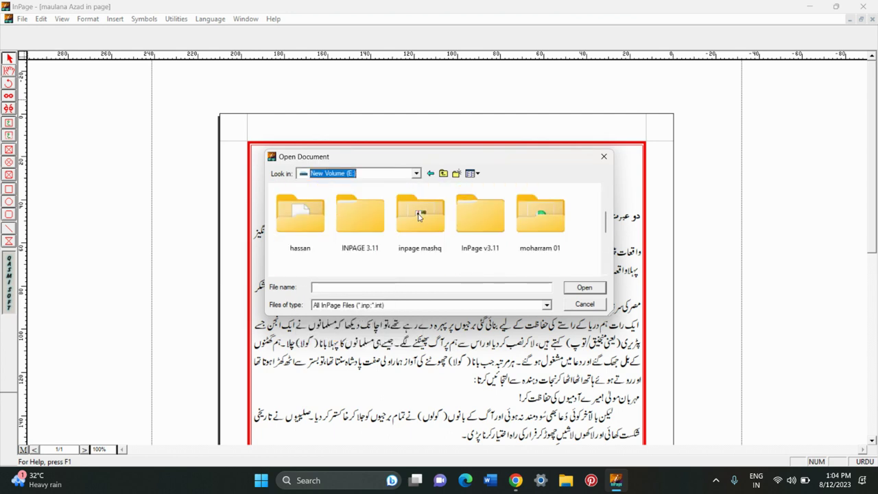
double_click(540, 214)
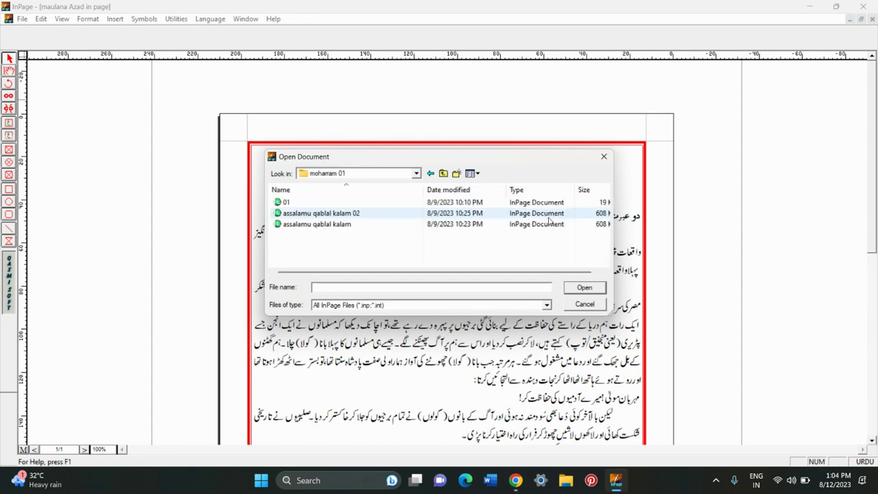
left_click(374, 224)
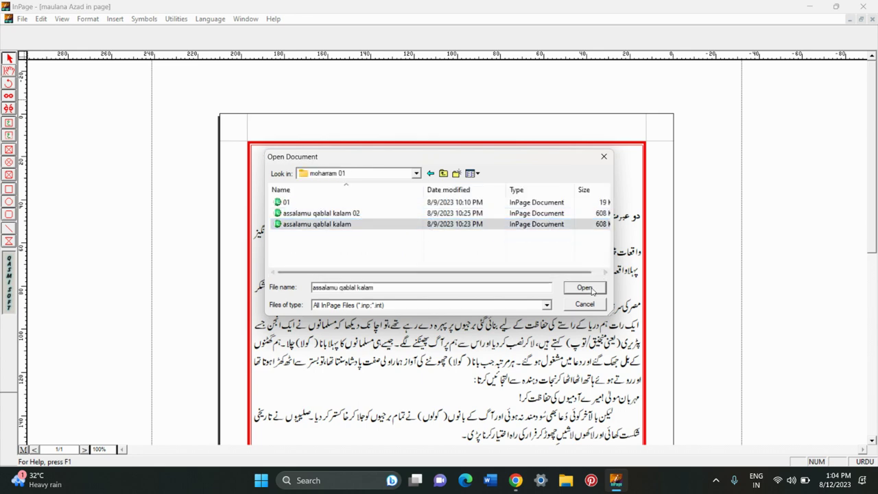
left_click(584, 289)
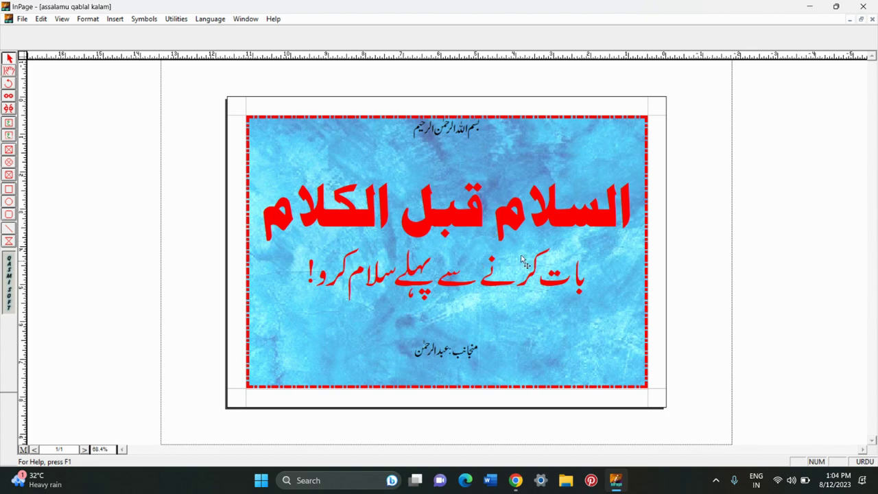
left_click(872, 20)
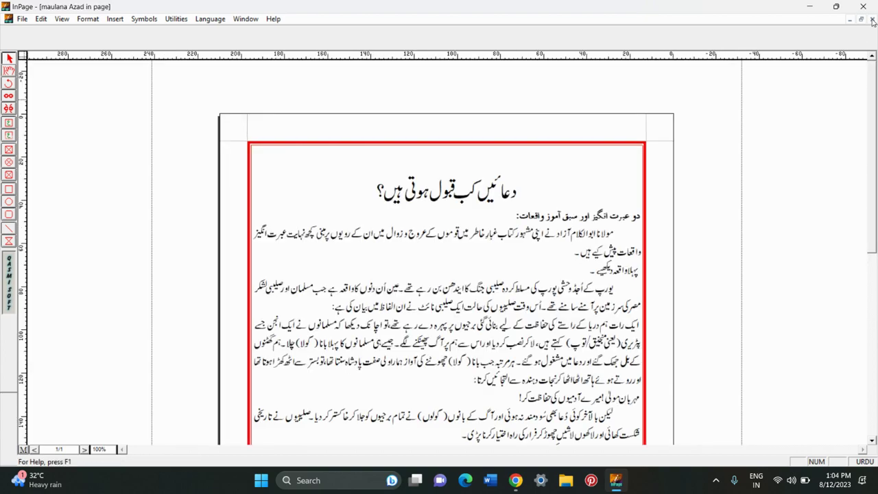
- Place the text cursor in the article and export page 1 as the GIF picture "02" on the Desktop
left_click(22, 19)
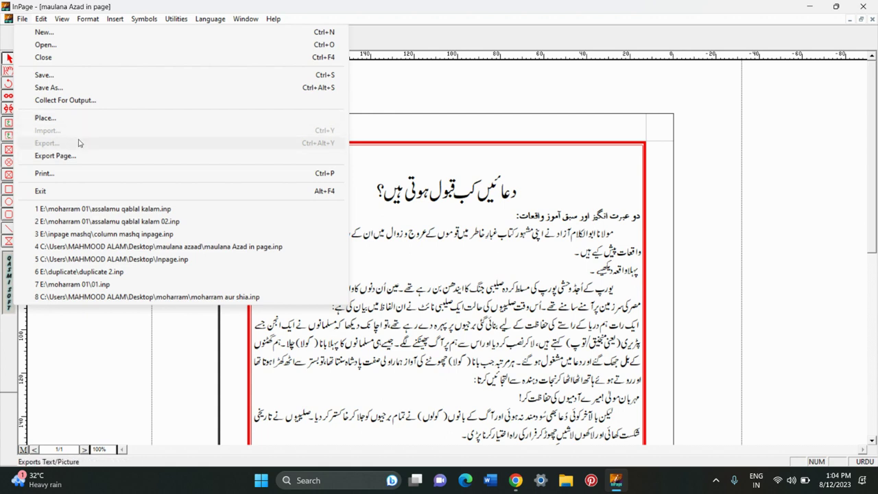
left_click(410, 246)
left_click(9, 70)
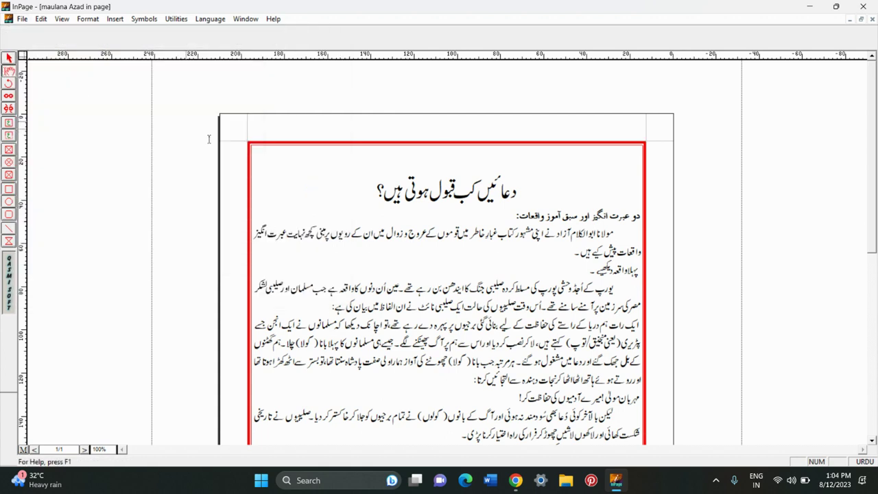
left_click(24, 18)
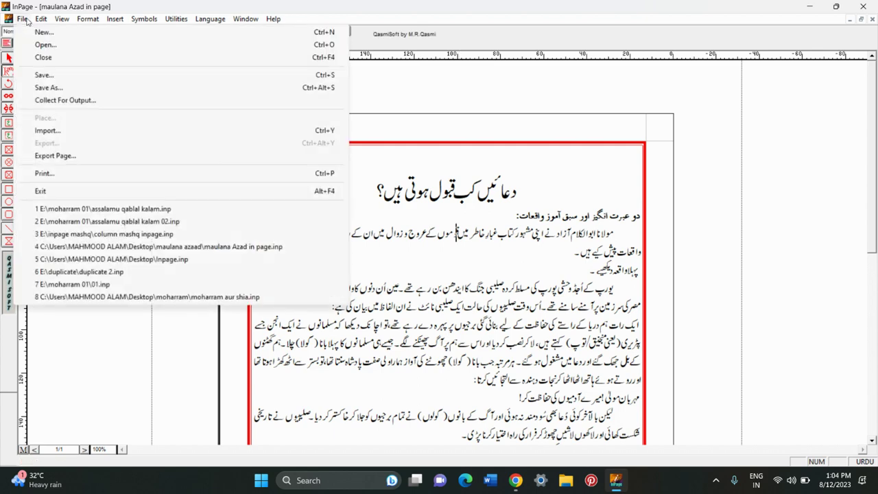
left_click(70, 157)
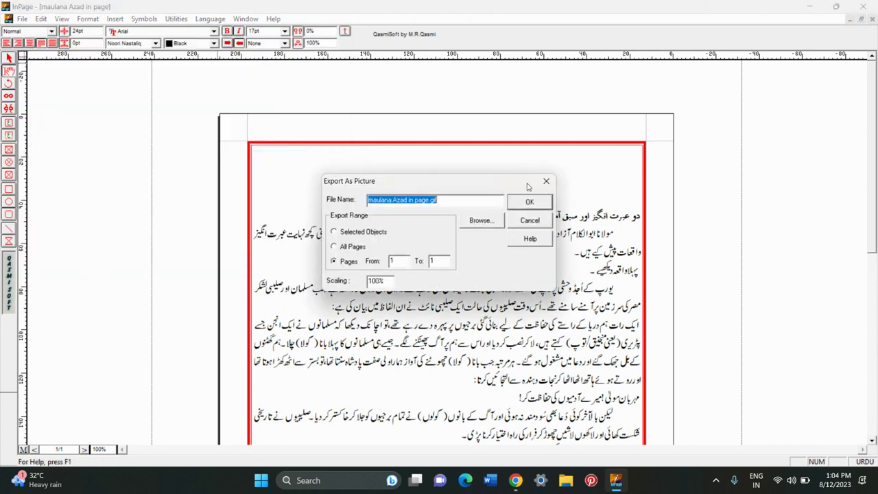
left_click(482, 226)
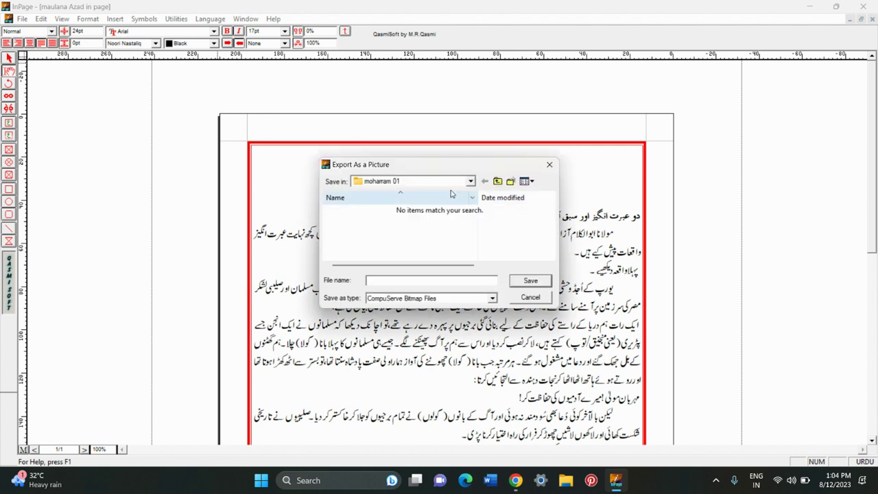
left_click(471, 182)
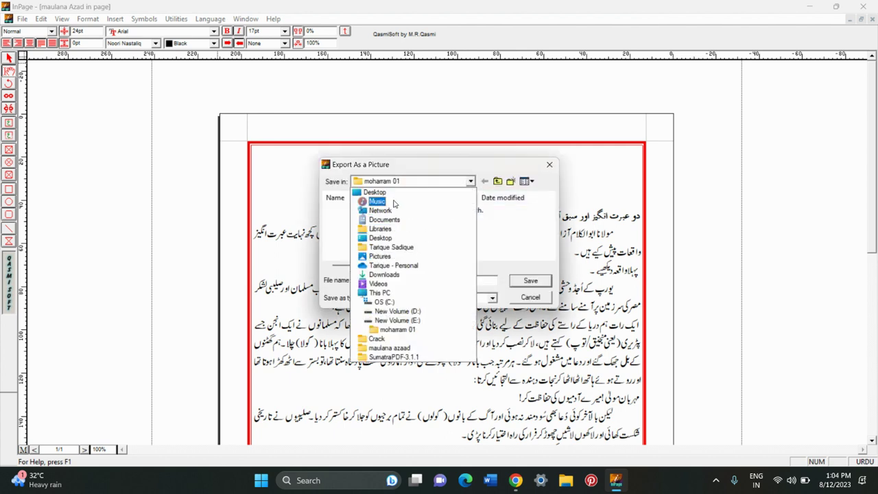
left_click(387, 192)
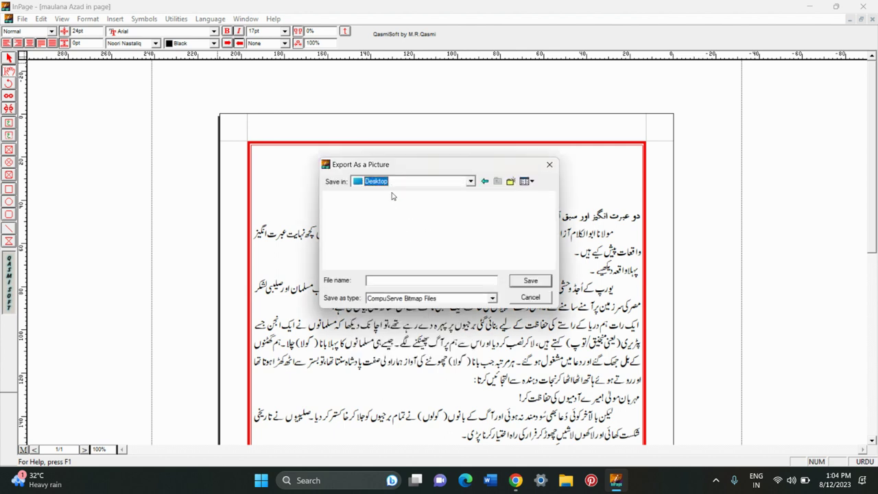
left_click(401, 282)
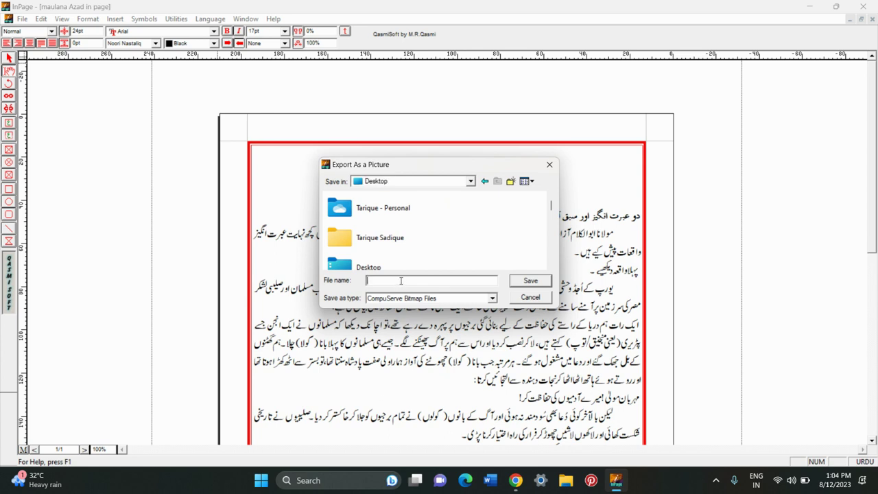
type("02")
left_click(515, 280)
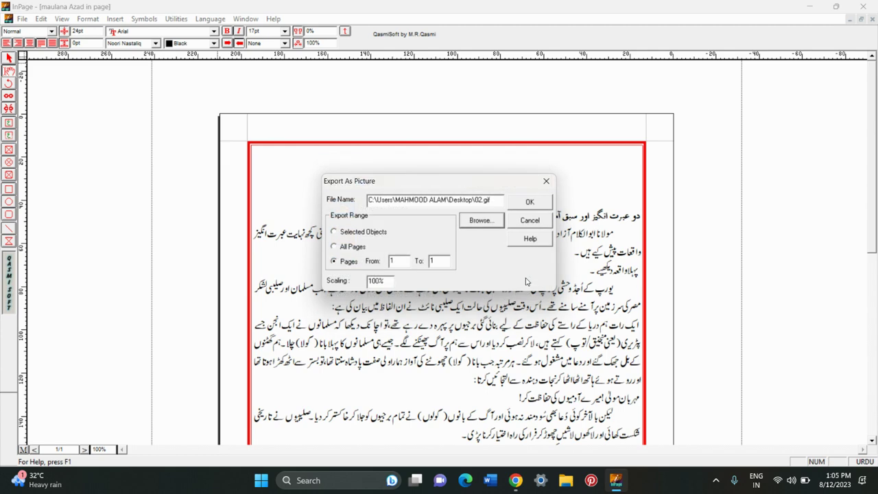
left_click(522, 206)
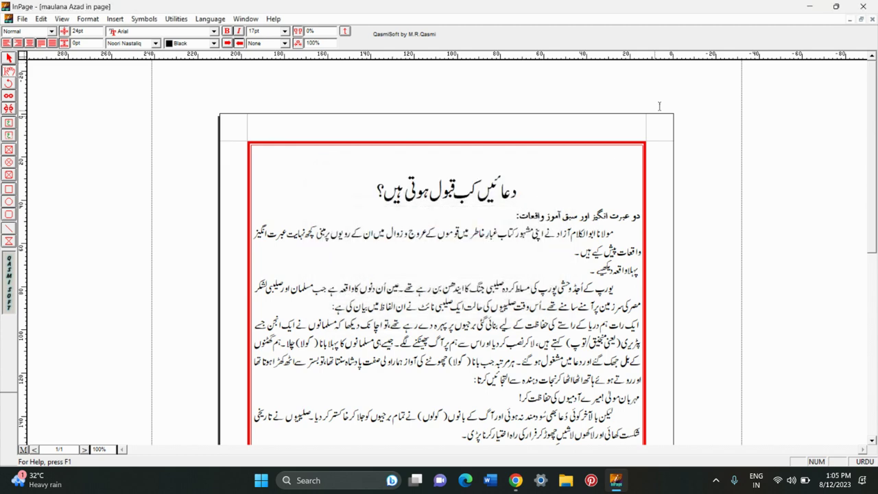
- Open the exported picture "02" from the desktop, view the whole page, close it and return to InPage
left_click(811, 6)
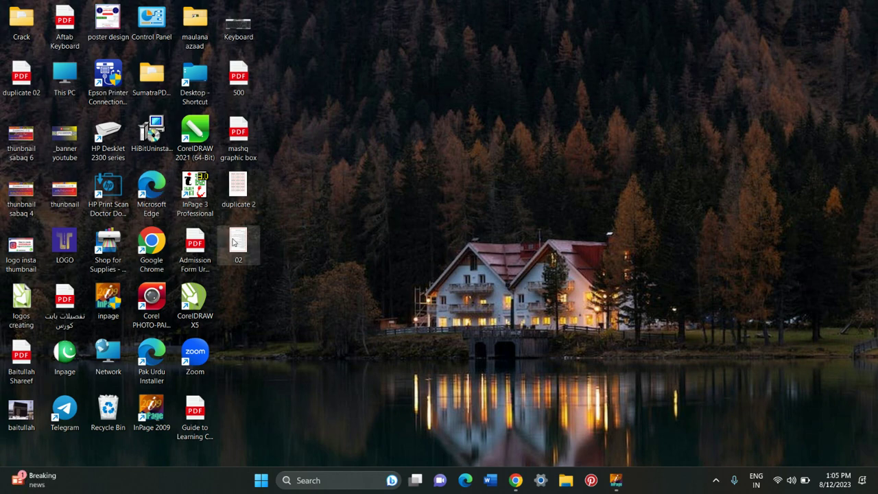
double_click(234, 241)
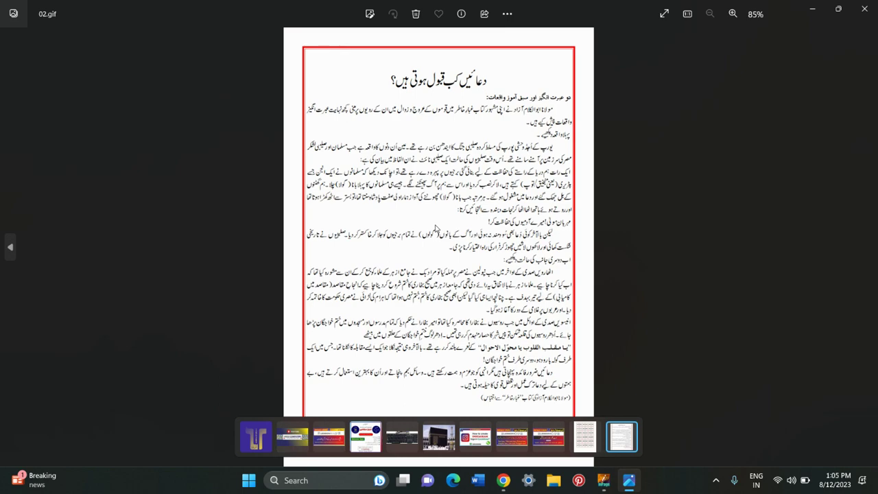
scroll(435, 229, "up", 2)
scroll(435, 229, "down", 3)
left_click(871, 7)
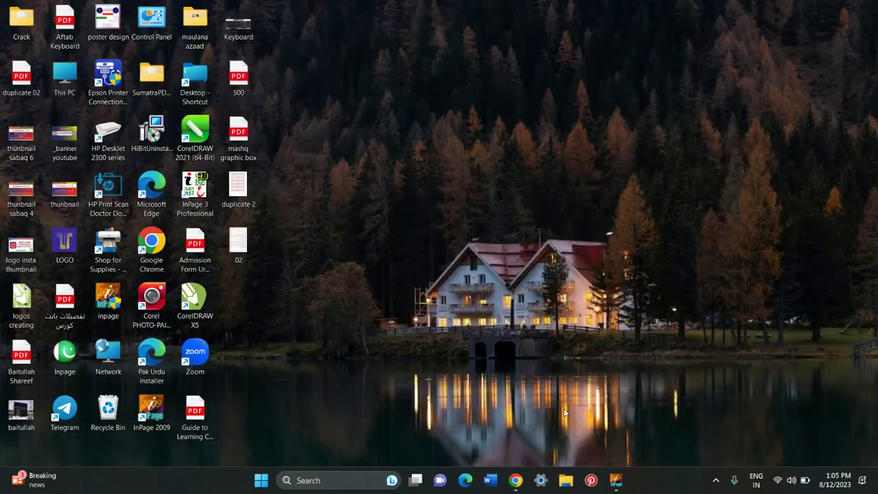
left_click(616, 480)
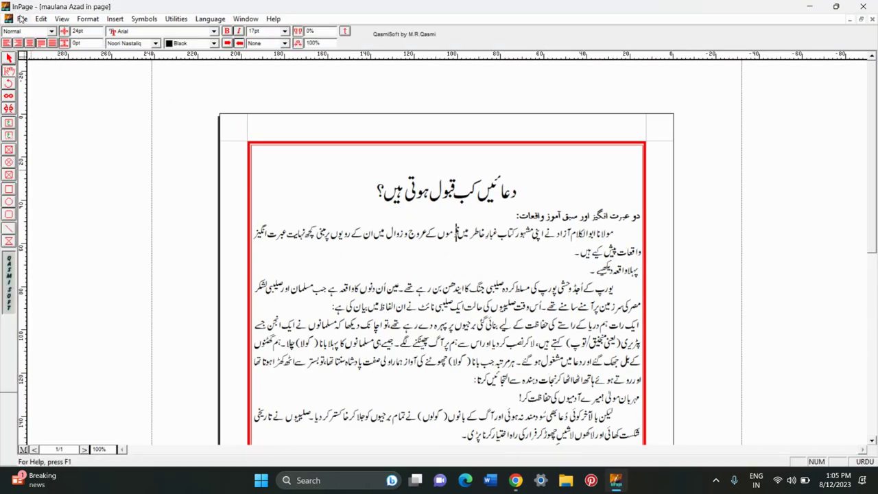
- Start printing the article and choose the EPSON L3210 Series as the printer
left_click(22, 19)
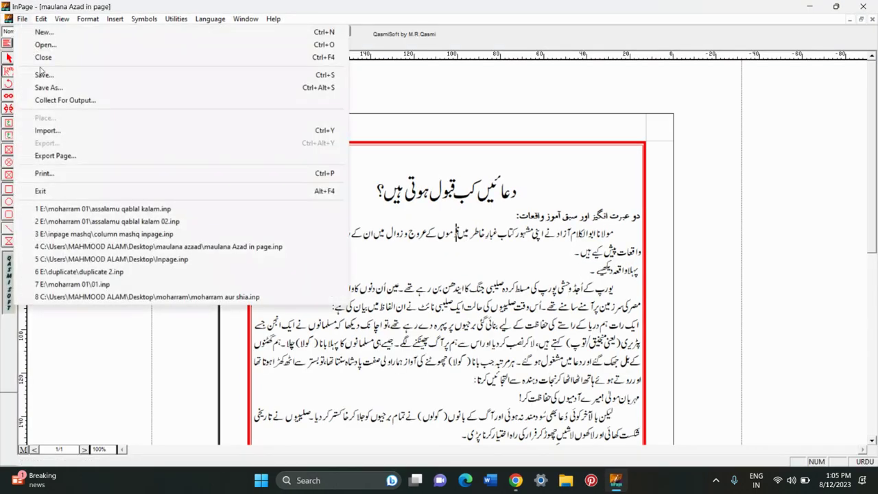
left_click(70, 176)
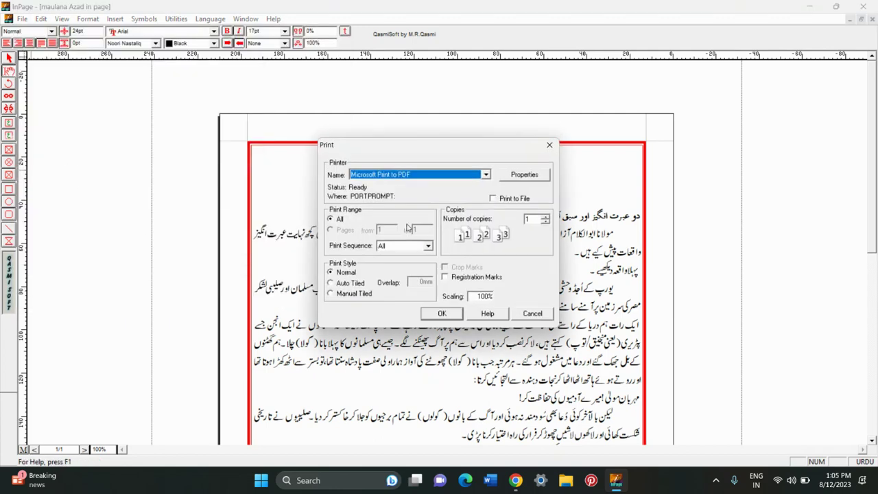
left_click(472, 176)
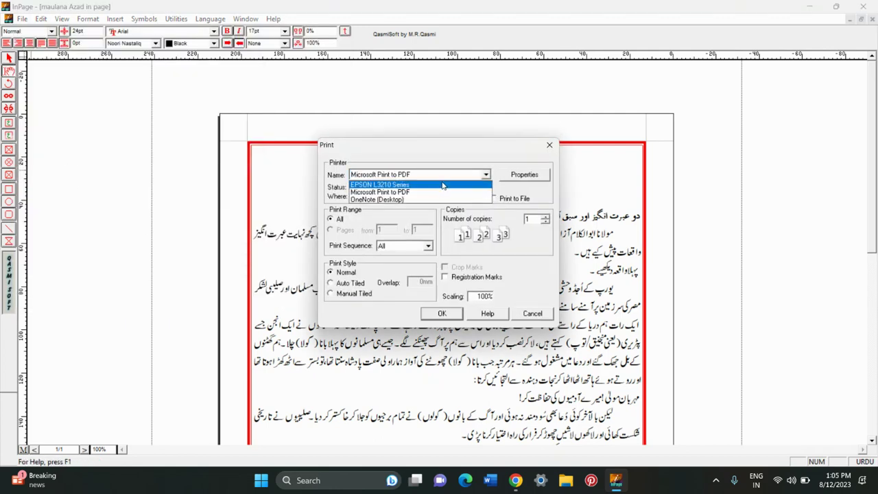
left_click(442, 185)
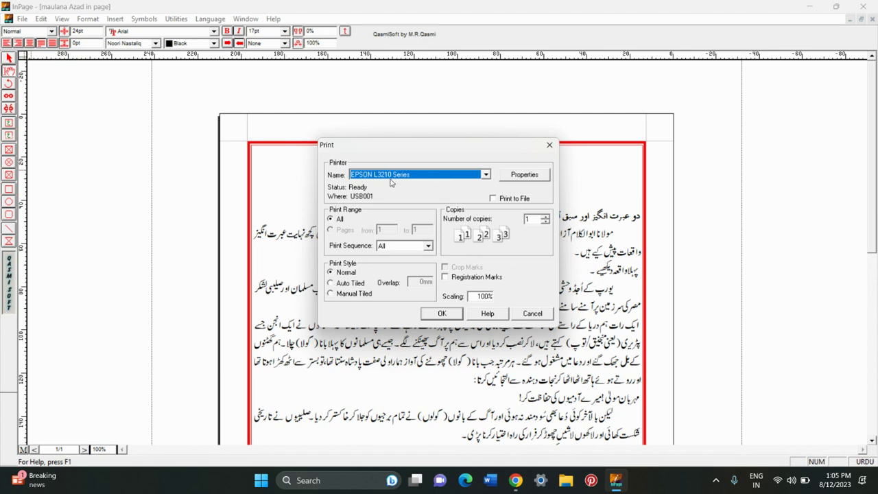
- Try the A4 210 x 297 mm document size in the EPSON printer's properties and dismiss them without applying
left_click(538, 176)
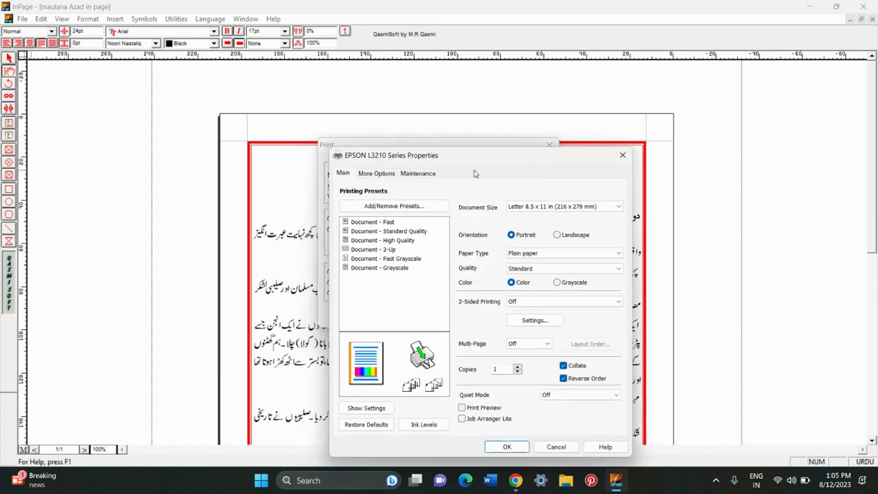
left_click_drag(466, 160, 443, 100)
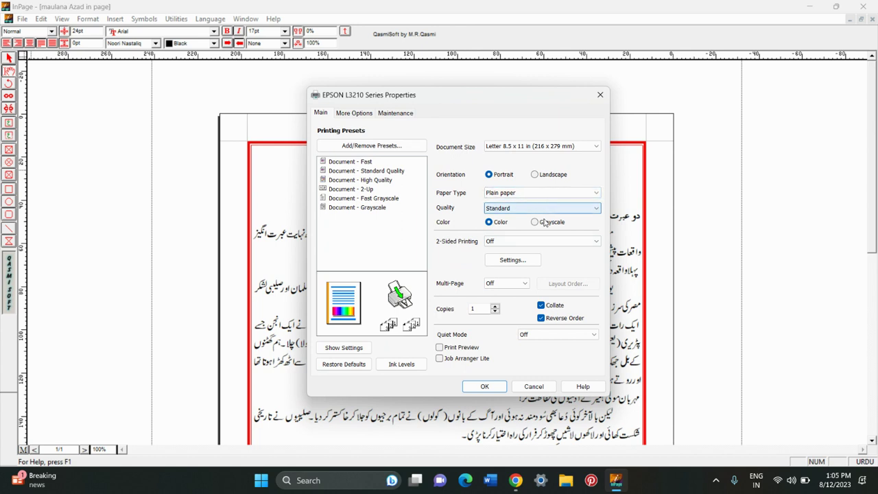
key("Tab")
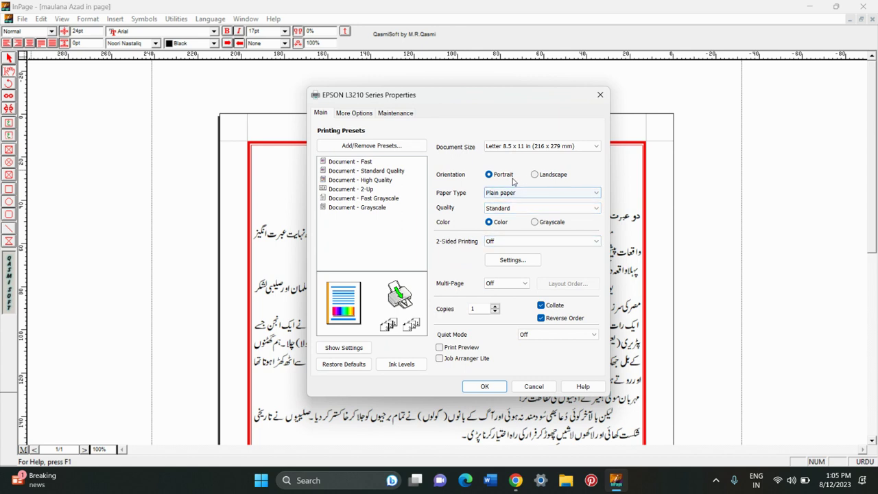
left_click(546, 147)
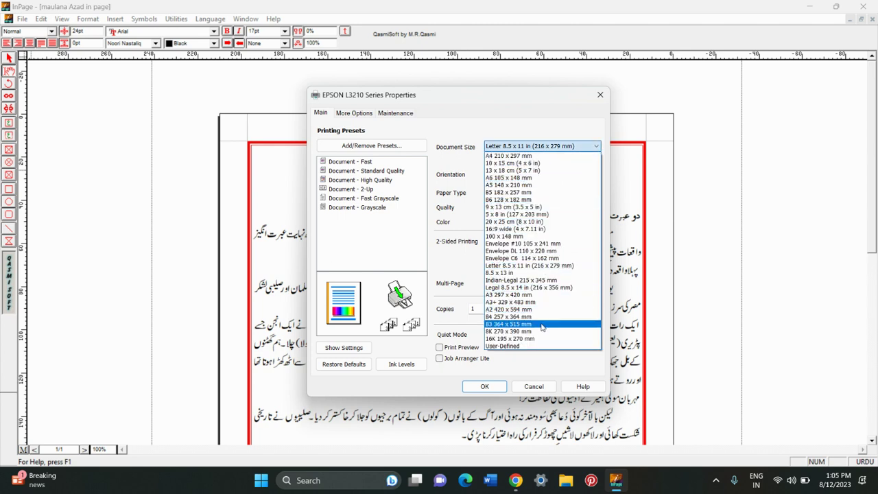
left_click(508, 156)
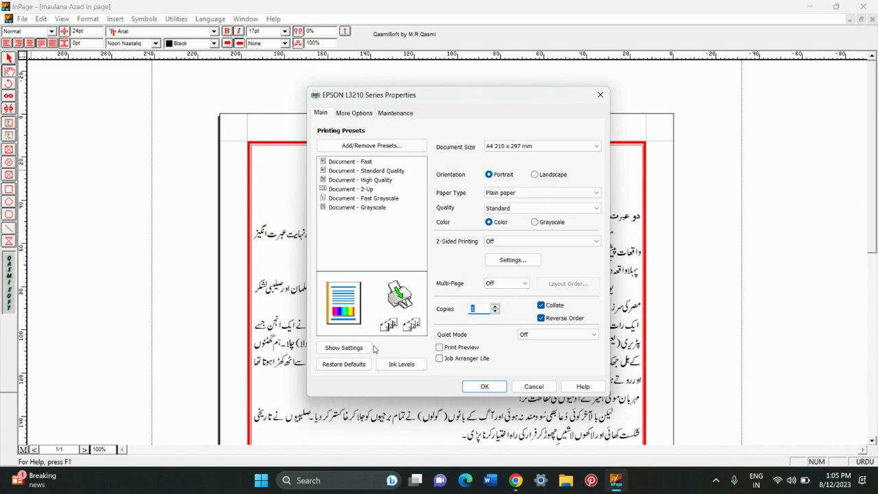
left_click(599, 97)
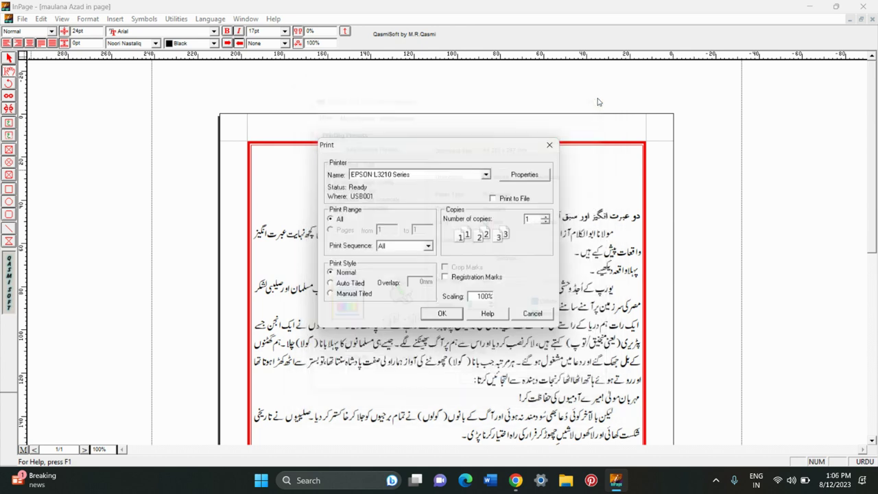
- Change the printer to Microsoft Print to PDF and keep Portrait as the orientation in its properties
left_click(486, 175)
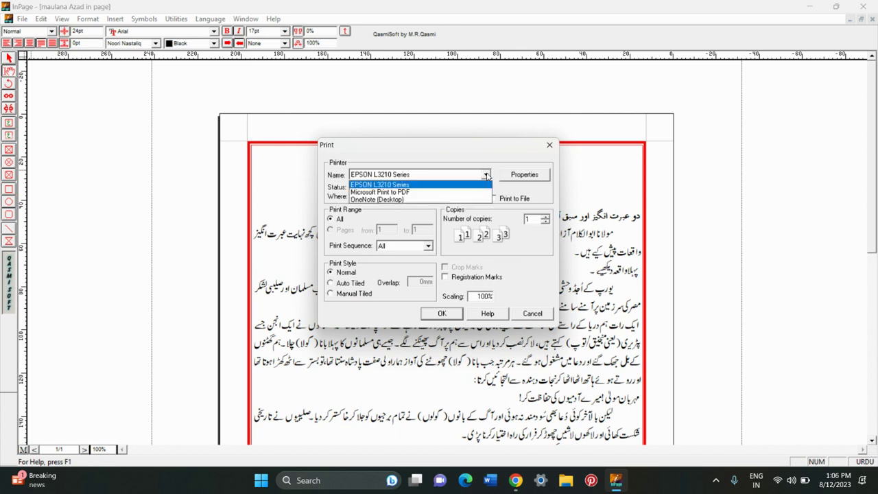
left_click(384, 192)
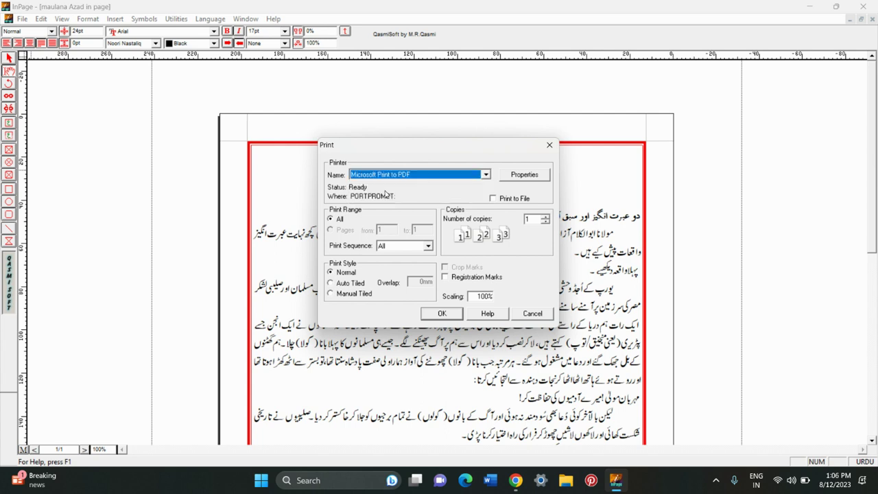
left_click(542, 176)
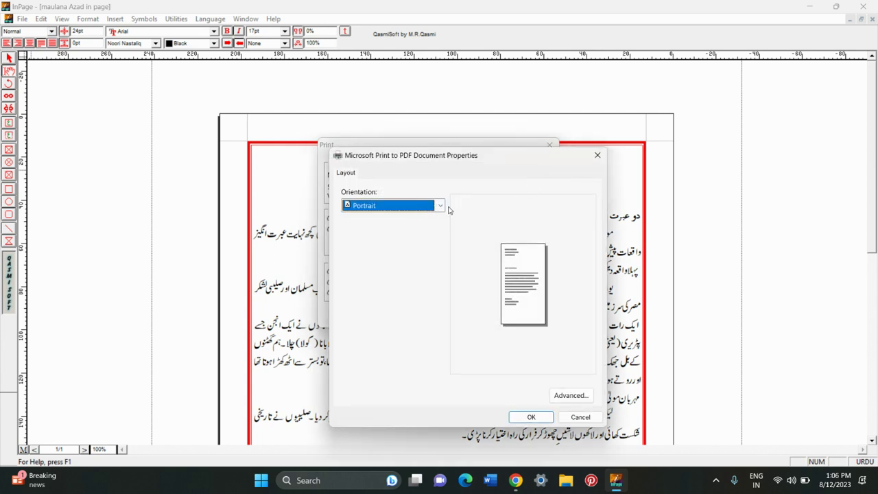
left_click(442, 206)
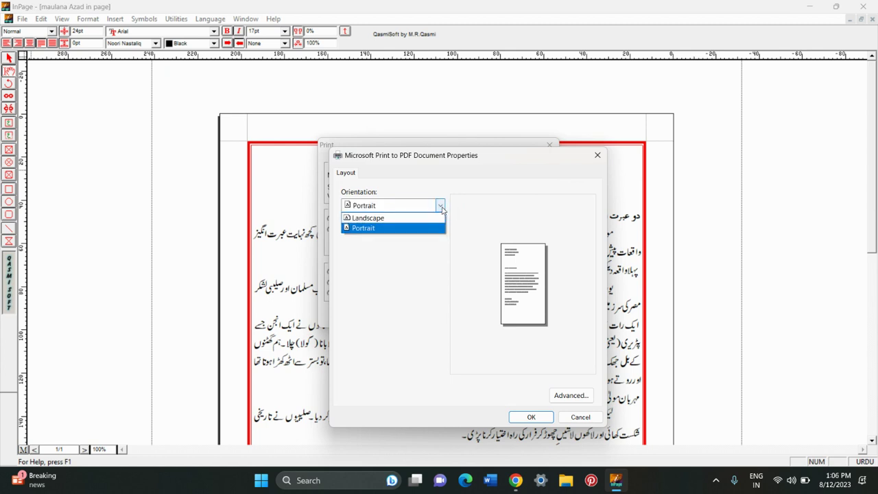
left_click(441, 207)
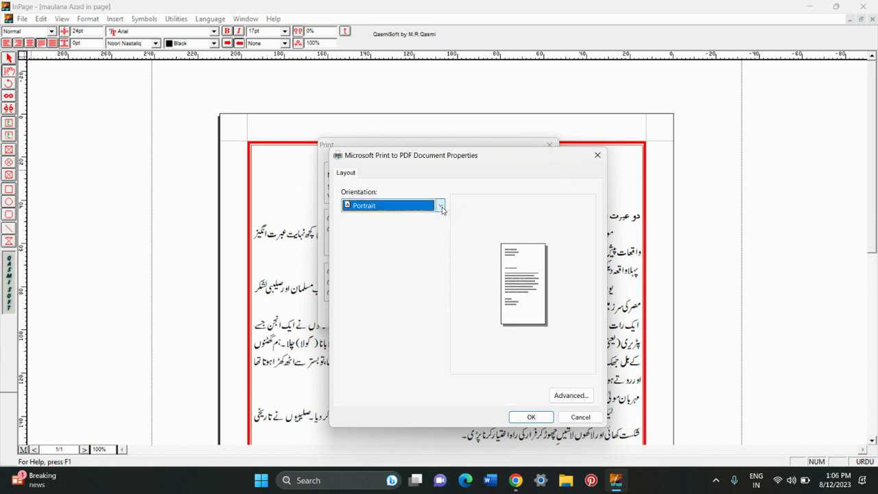
- Set the PDF printer's paper size to A4 in its advanced options and apply the properties
left_click(560, 396)
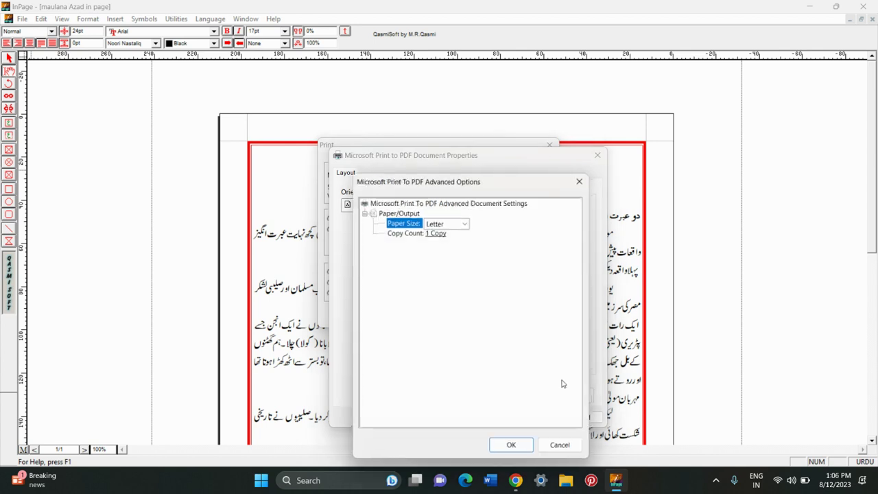
left_click(463, 225)
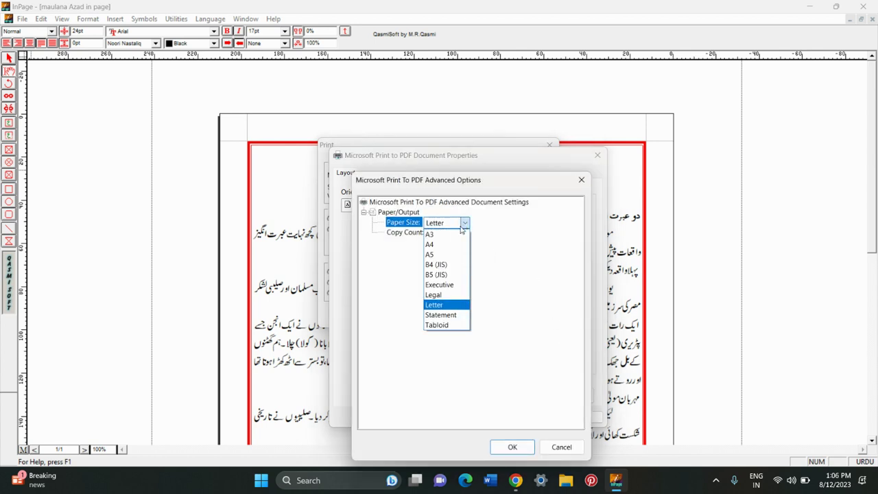
left_click(444, 251)
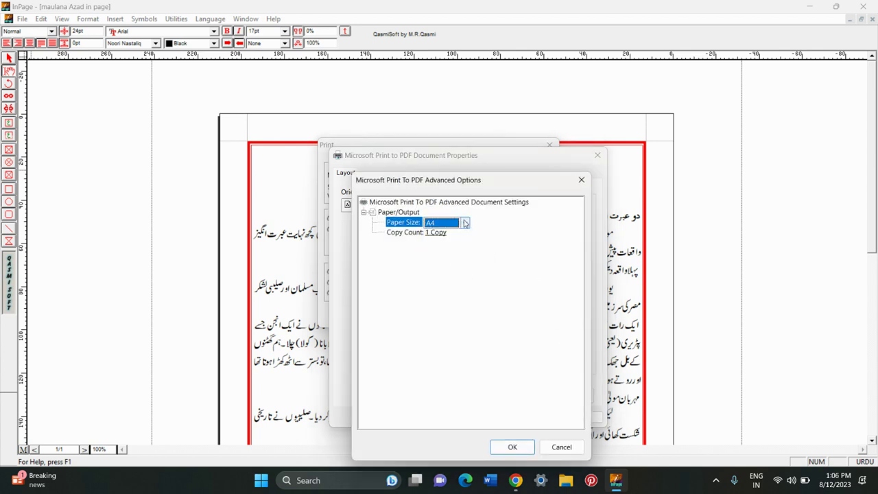
left_click(464, 223)
left_click(452, 256)
left_click(464, 223)
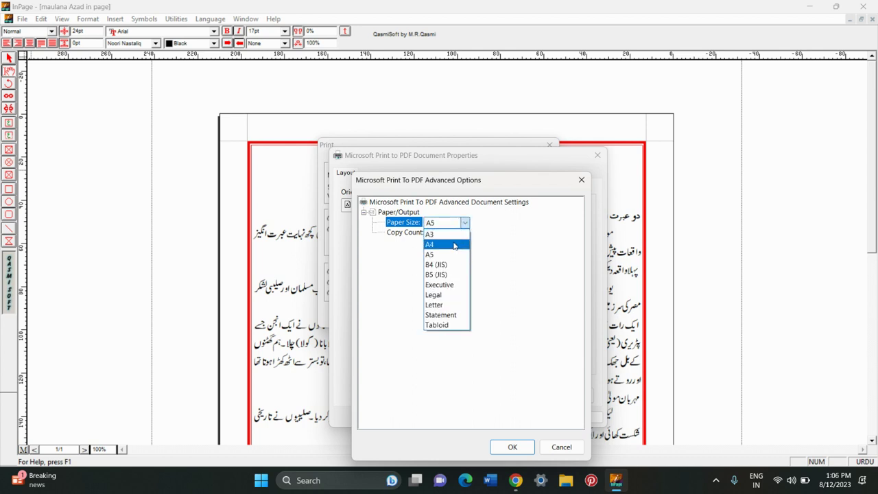
left_click(454, 246)
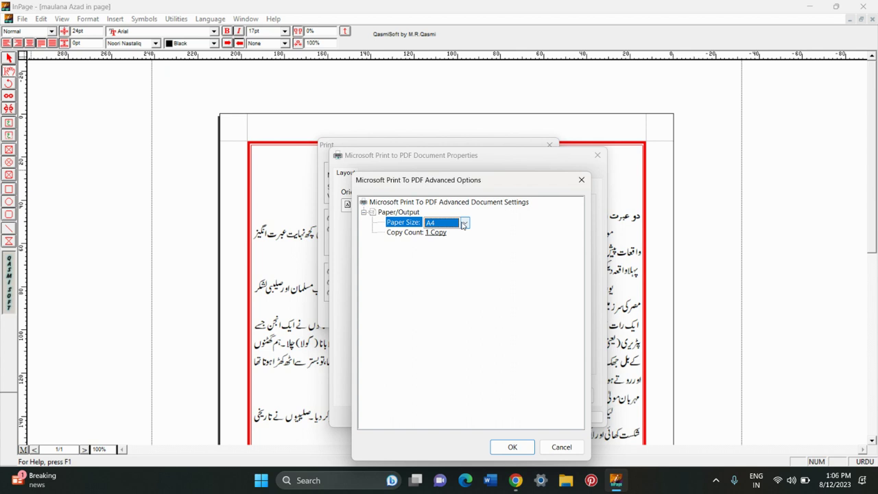
left_click(512, 447)
left_click(528, 416)
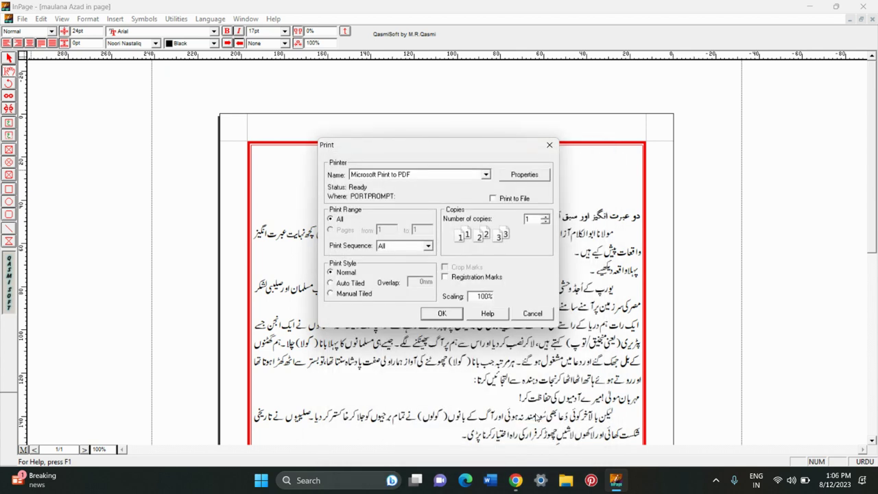
- Print all pages of the article to a PDF file saved on the Desktop under the name 023
left_click(441, 317)
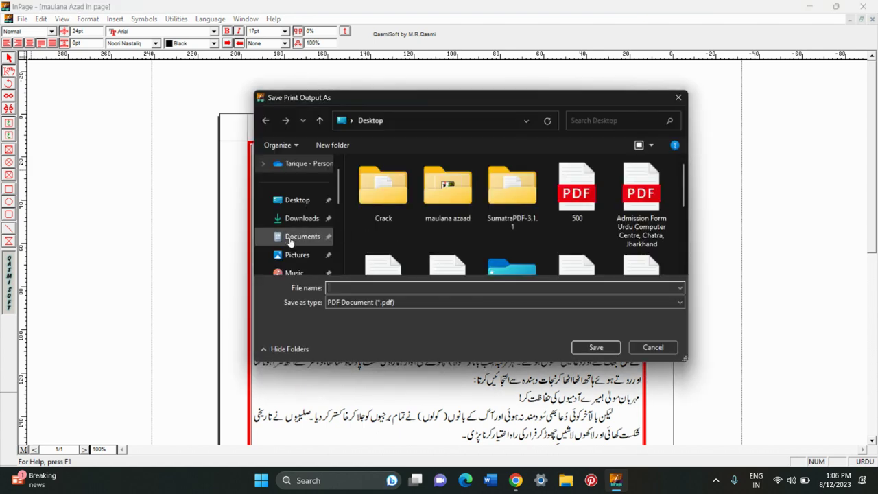
left_click(288, 200)
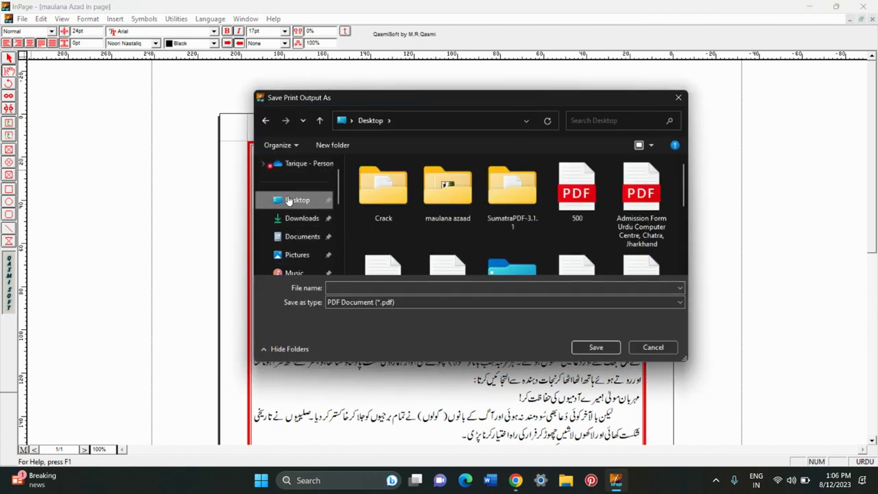
left_click(358, 287)
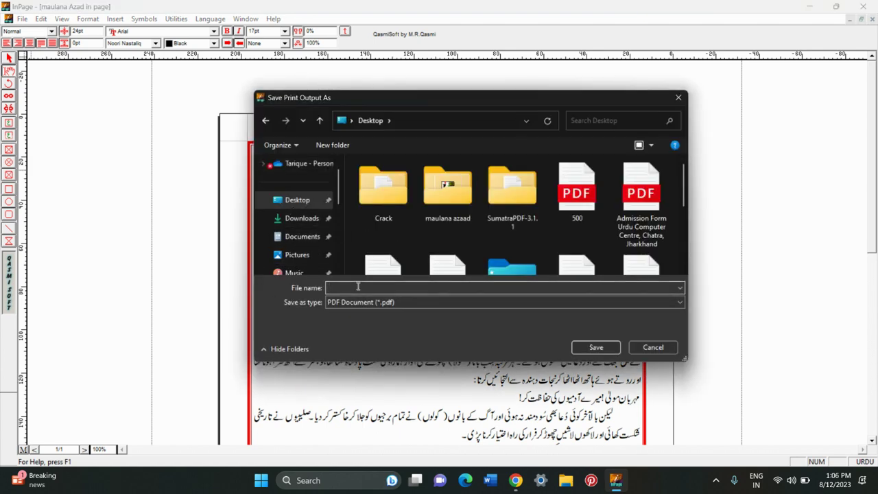
type("0")
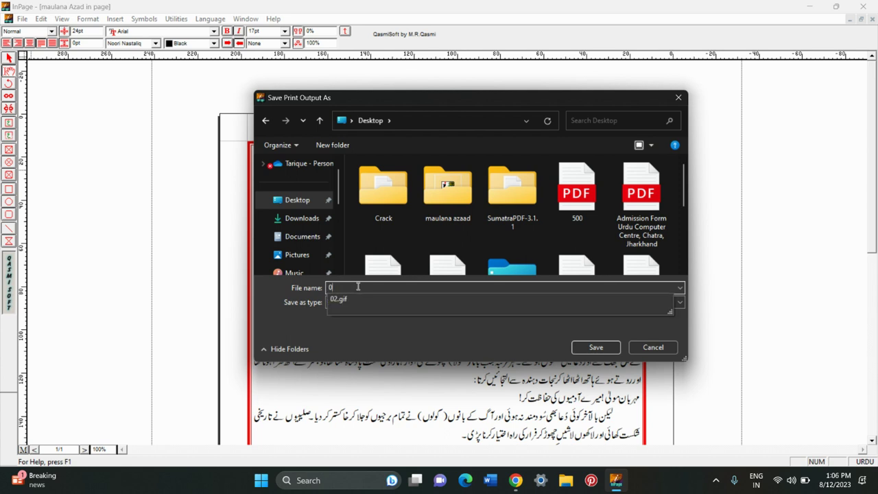
type("23")
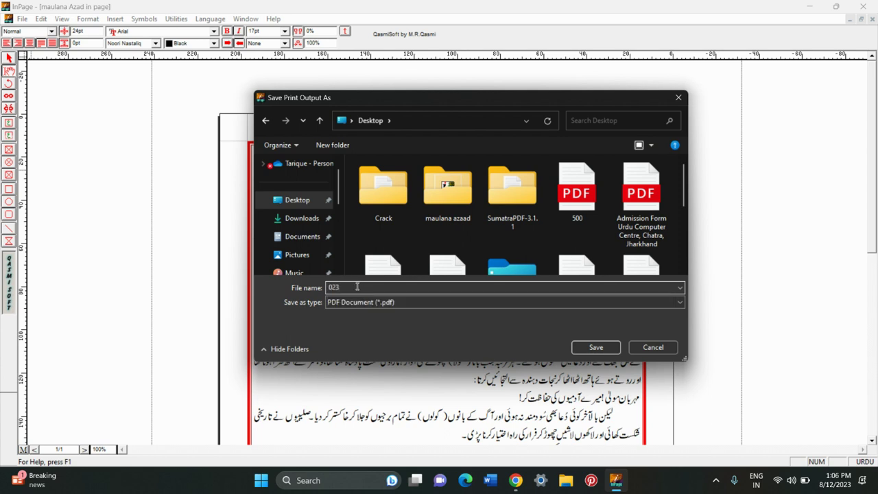
left_click(601, 348)
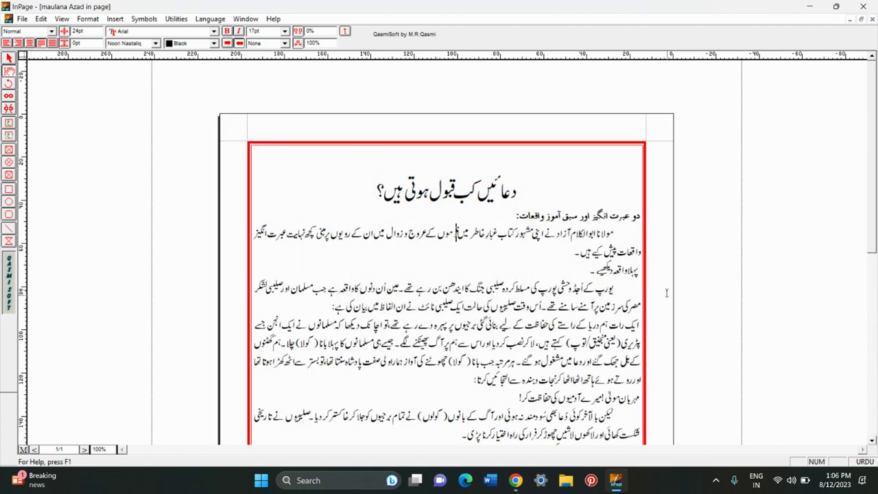
- Open the 023 PDF from the desktop to check the whole printed page, and close it to return to InPage
left_click(810, 7)
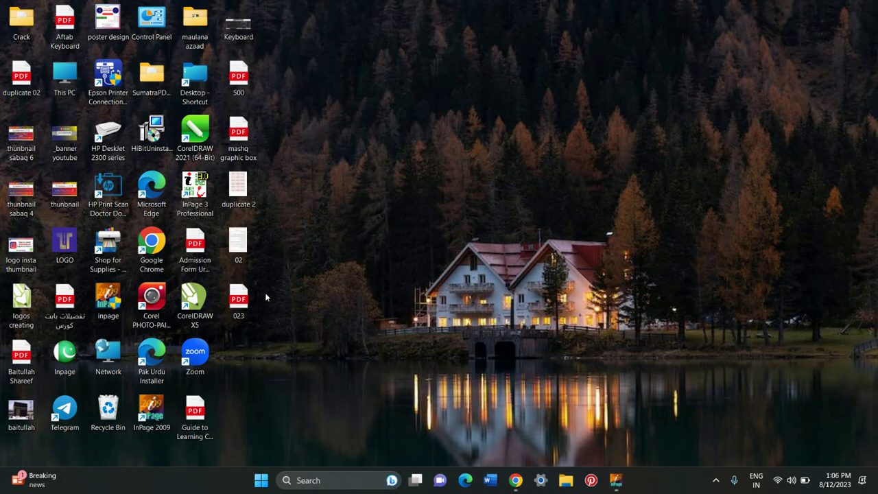
double_click(238, 301)
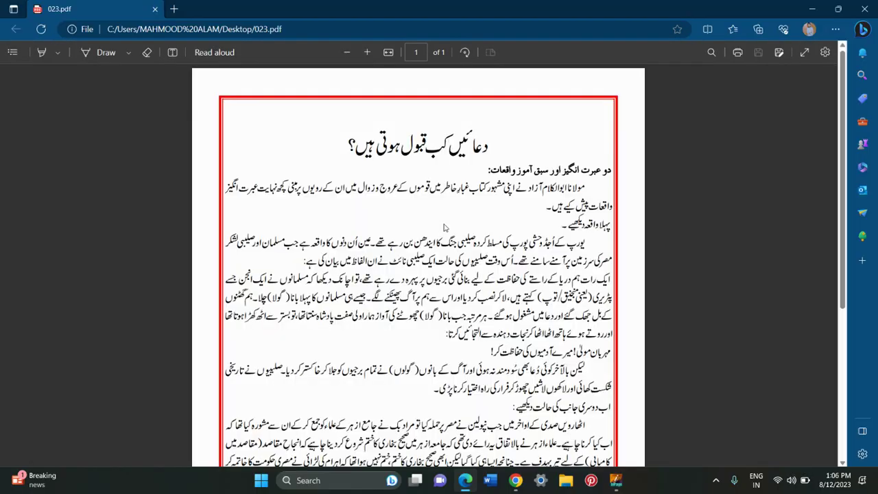
scroll(444, 228, "down", 5)
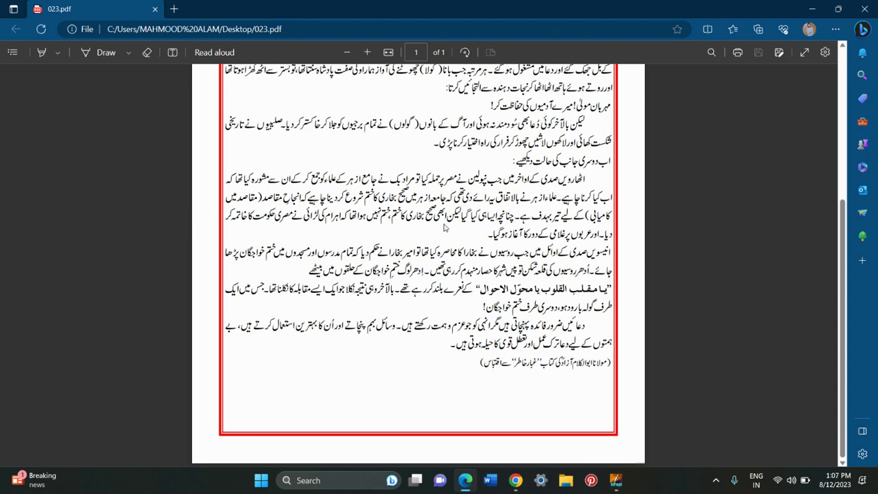
scroll(444, 228, "up", 5)
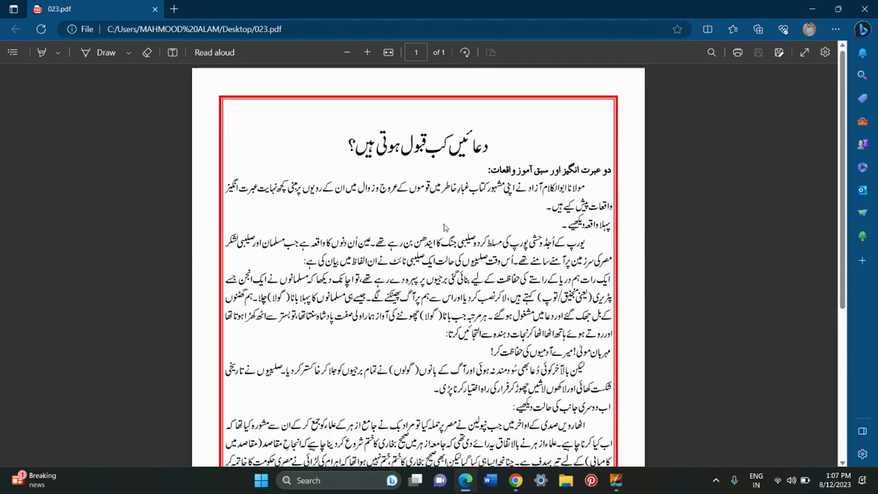
scroll(444, 228, "down", 5)
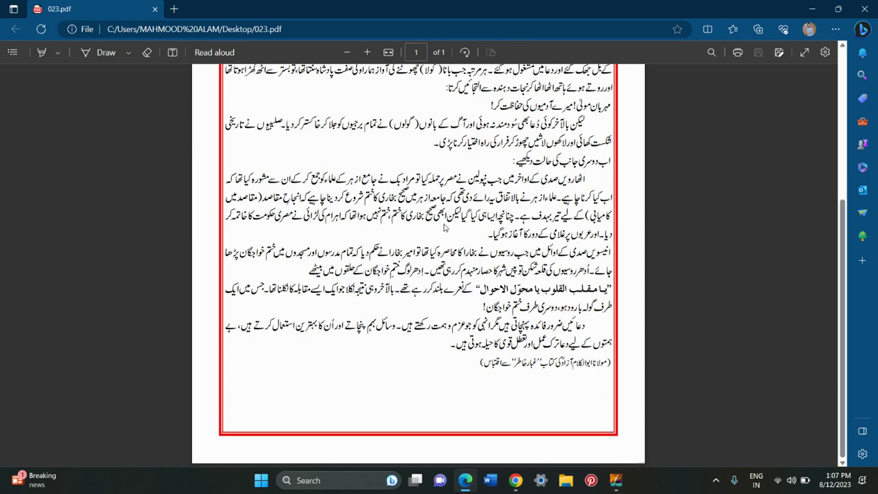
scroll(444, 228, "up", 5)
left_click(865, 9)
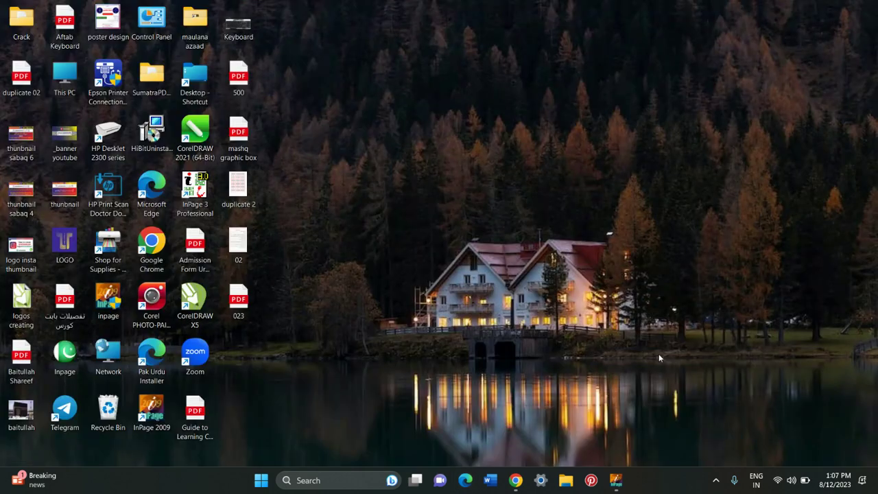
left_click(616, 481)
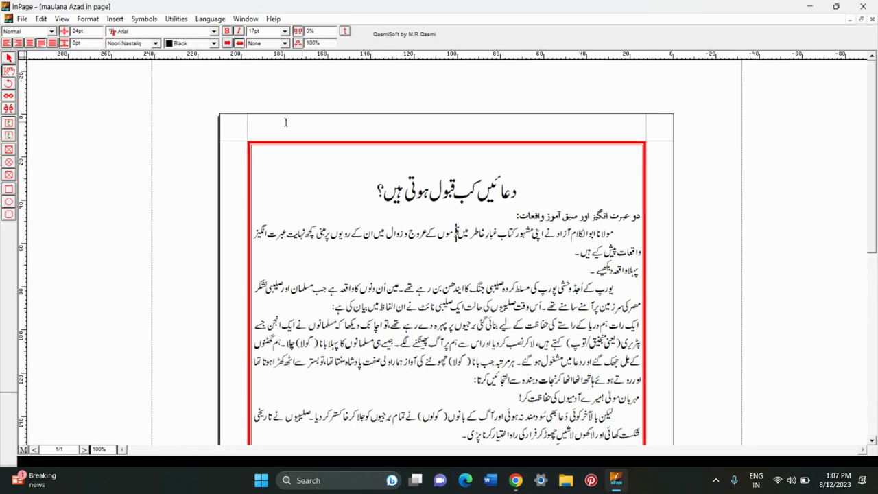
left_click(22, 18)
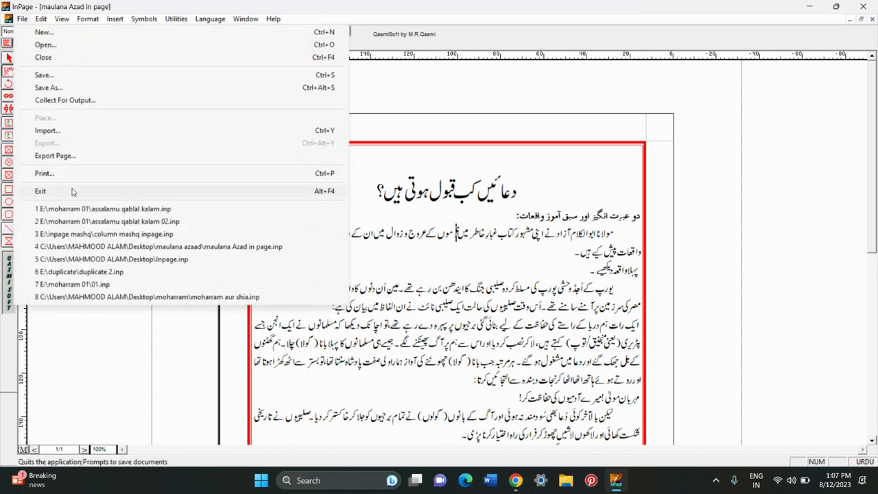
left_click(501, 265)
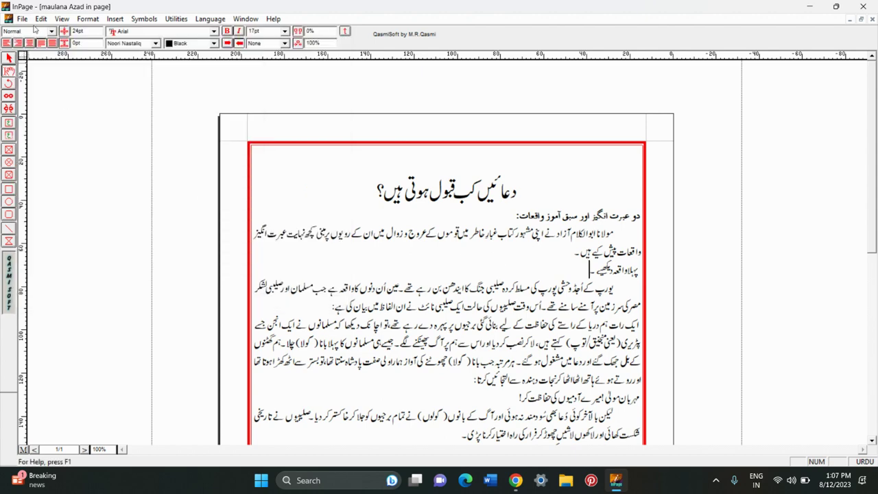
left_click(25, 19)
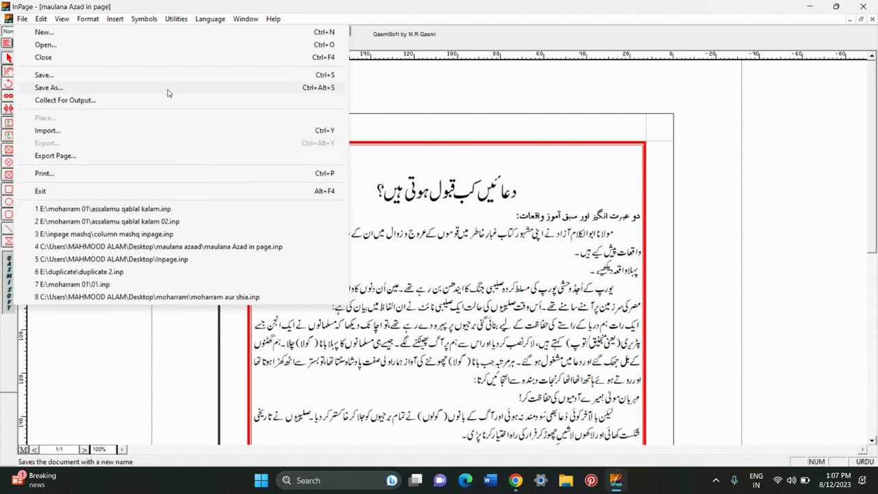
left_click(59, 174)
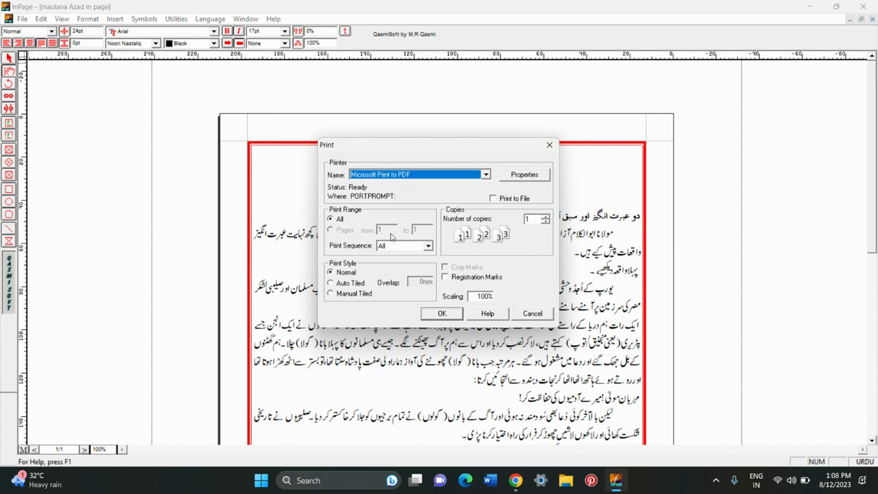
left_click(549, 145)
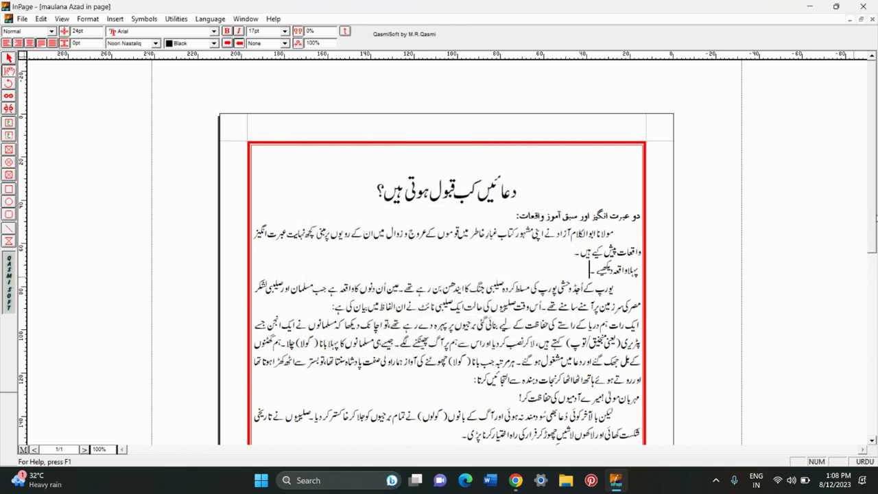
mouse_move(875, 226)
left_mouse_down()
mouse_move(874, 323)
mouse_move(875, 237)
left_mouse_up()
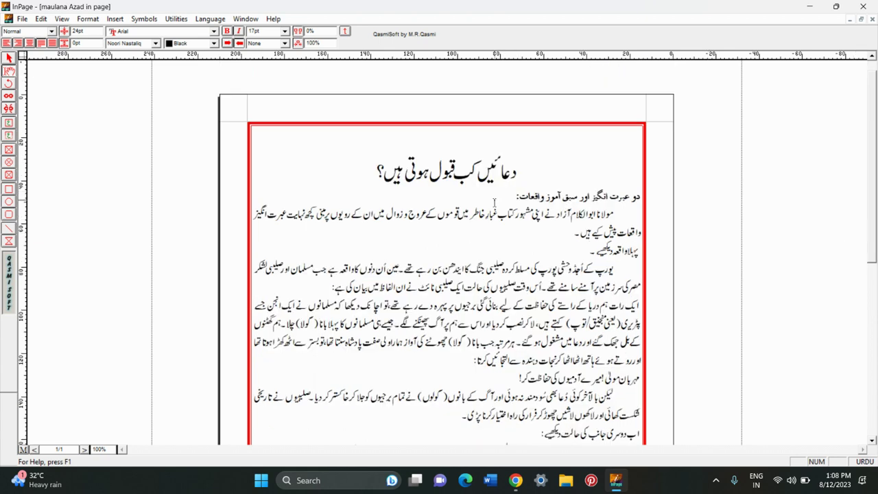
left_click(38, 18)
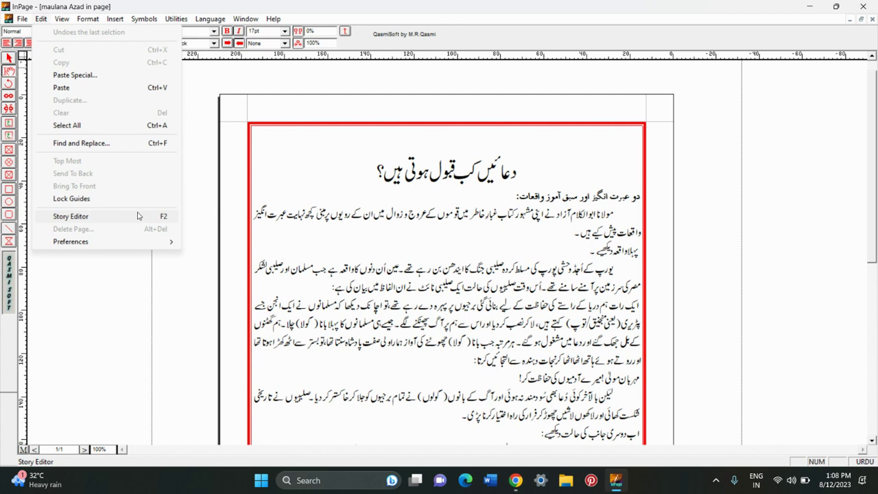
left_click(402, 223)
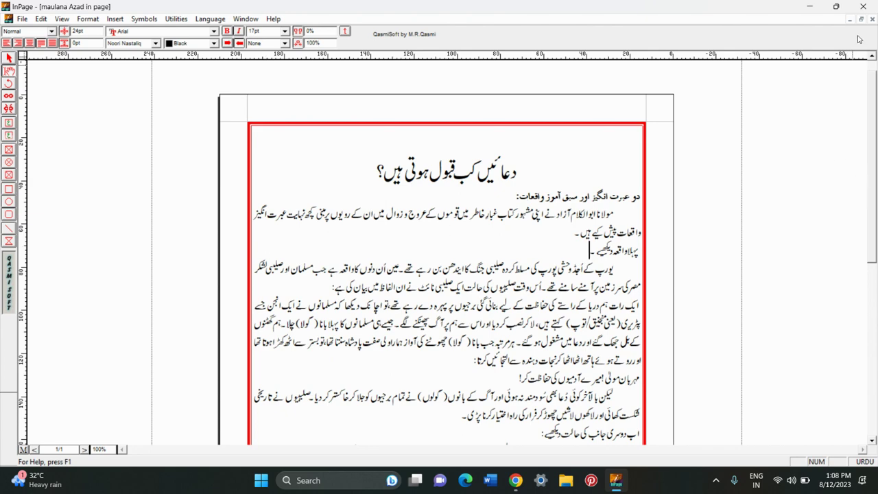
left_click(809, 6)
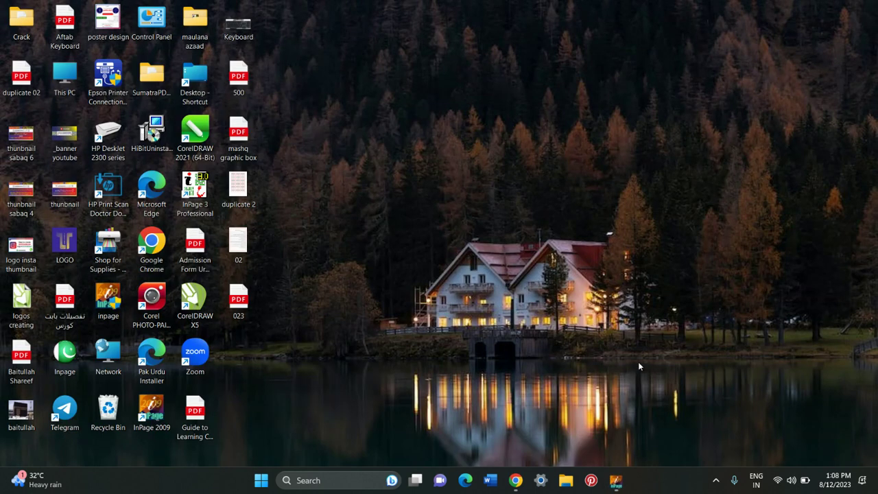
mouse_move(516, 480)
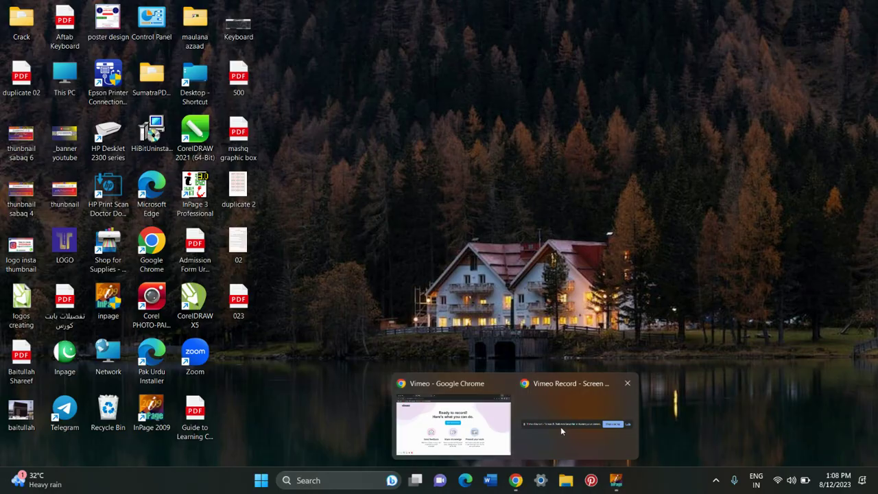